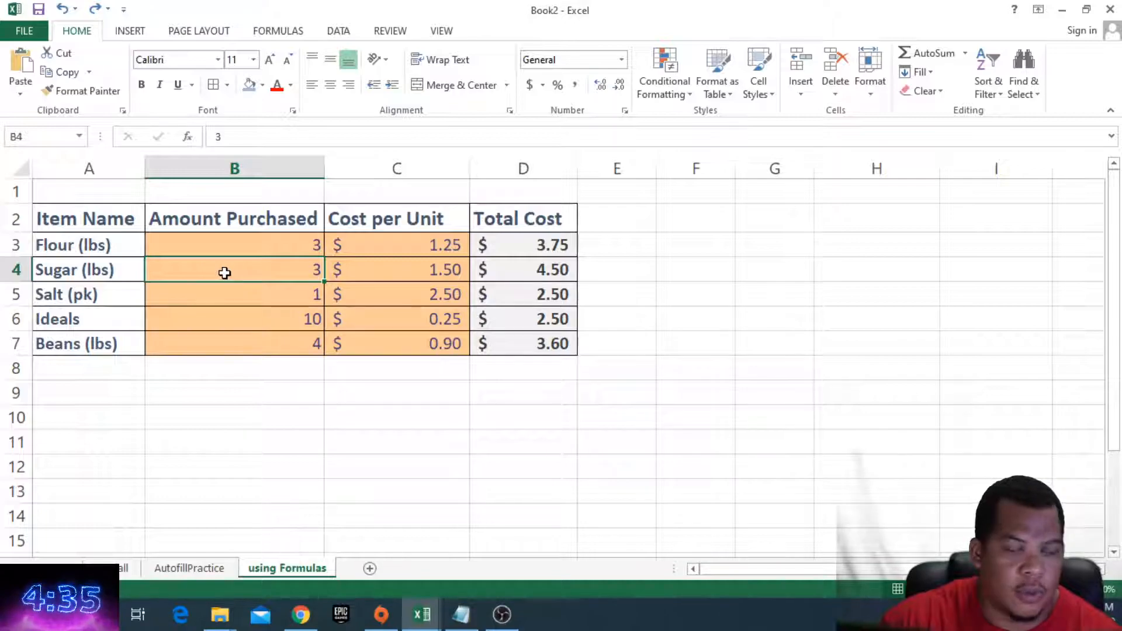
- Insert an entire new column at column B, before Amount Purchased
{"action": "right_click", "coordinate": [226, 275]}
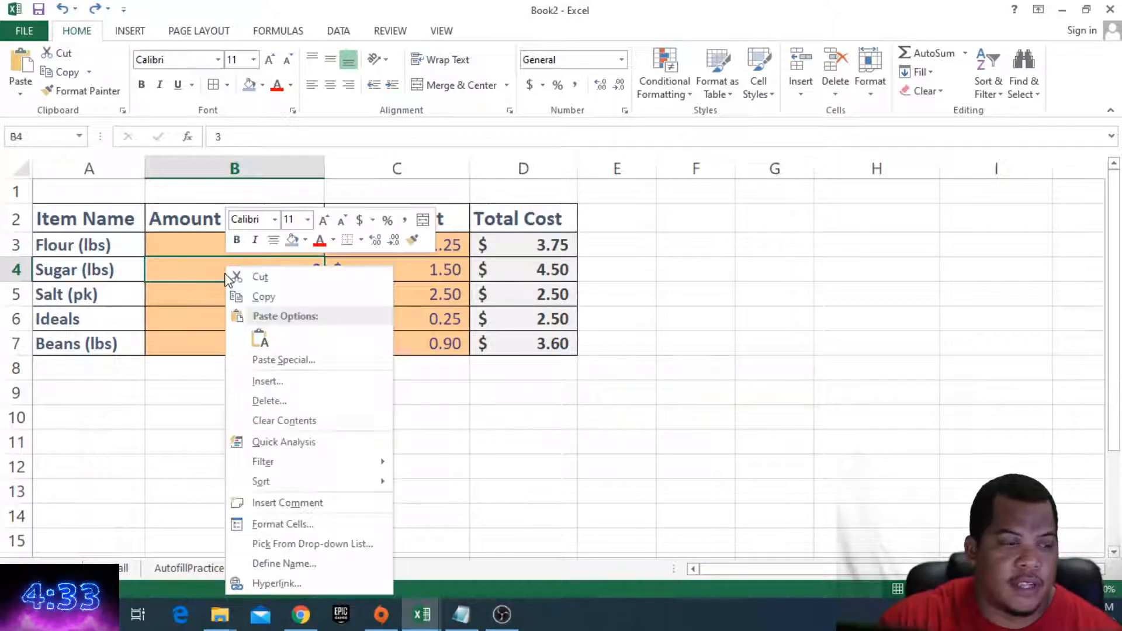
{"action": "left_click", "coordinate": [268, 381]}
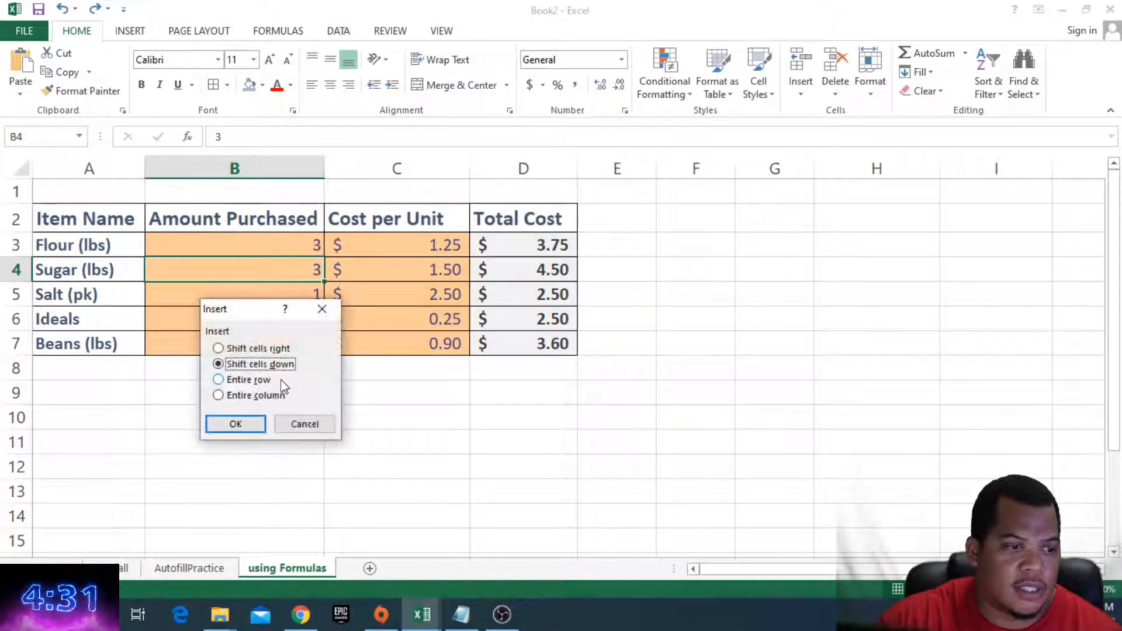
{"action": "left_click", "coordinate": [250, 397]}
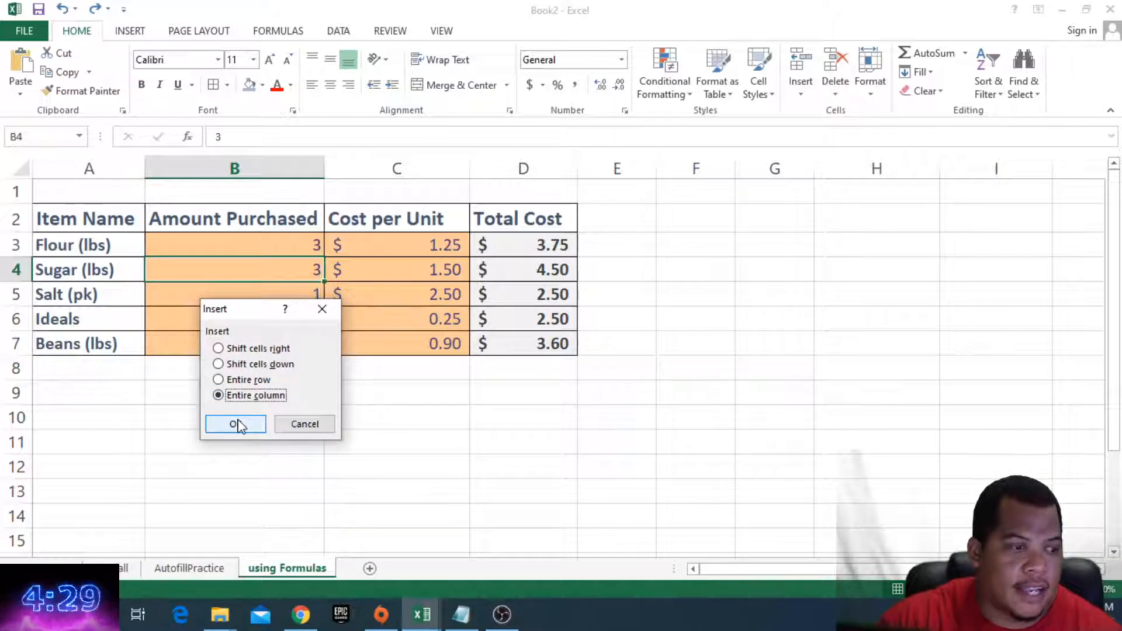
{"action": "left_click", "coordinate": [236, 424]}
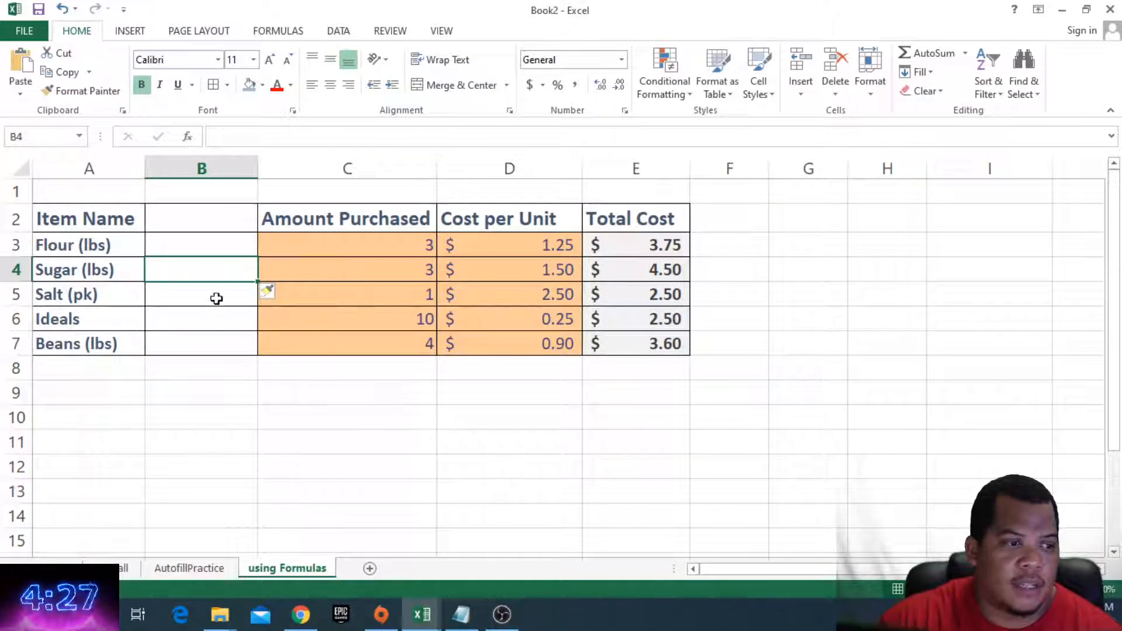
- Delete the empty column B entirely, restoring the original layout
{"action": "left_click", "coordinate": [287, 270]}
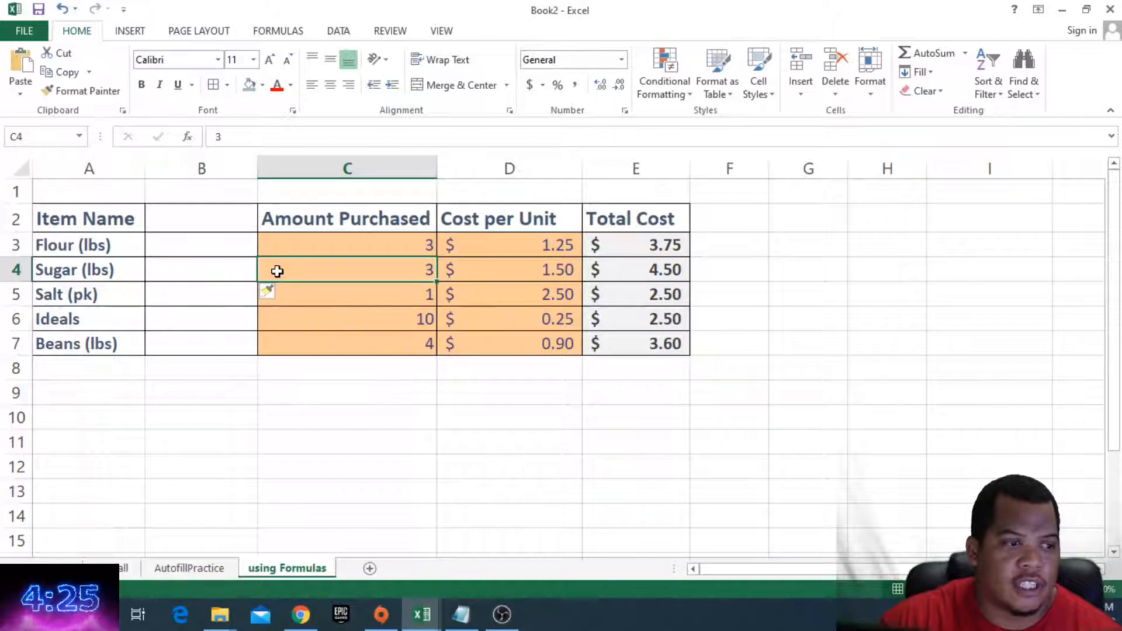
{"action": "left_click", "coordinate": [244, 270]}
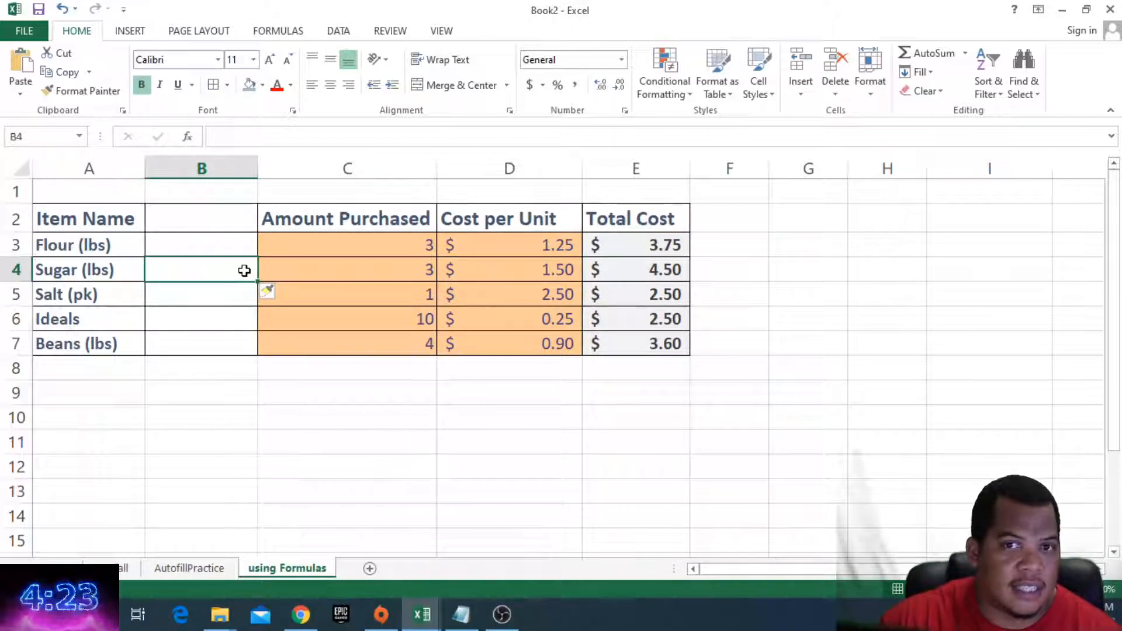
{"action": "left_click", "coordinate": [313, 266]}
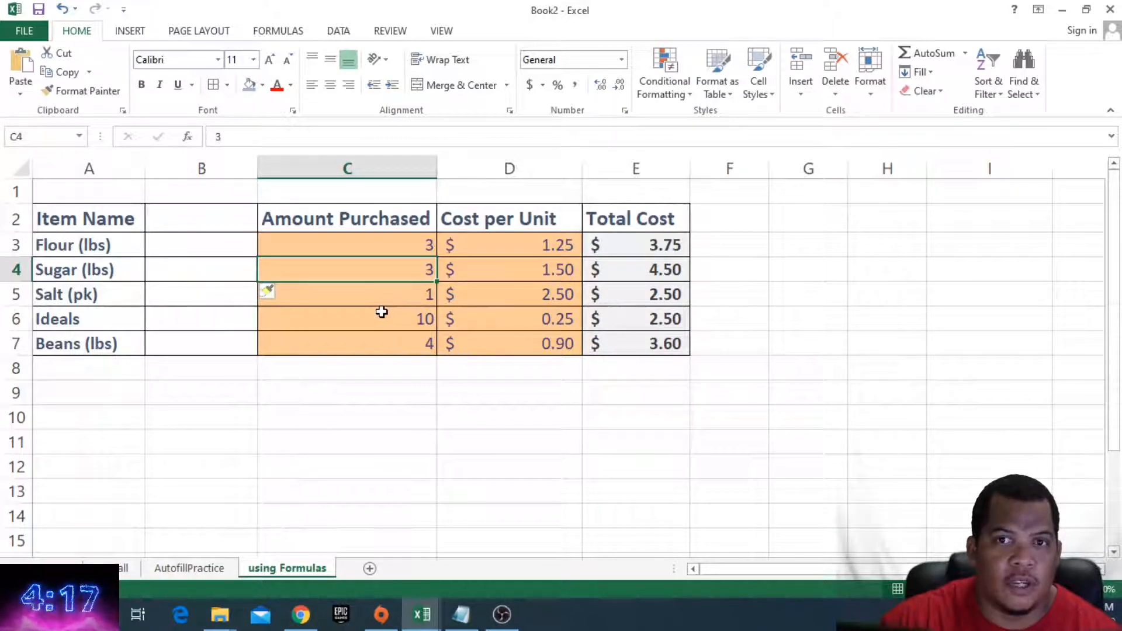
{"action": "left_click", "coordinate": [225, 270]}
{"action": "right_click", "coordinate": [226, 271]}
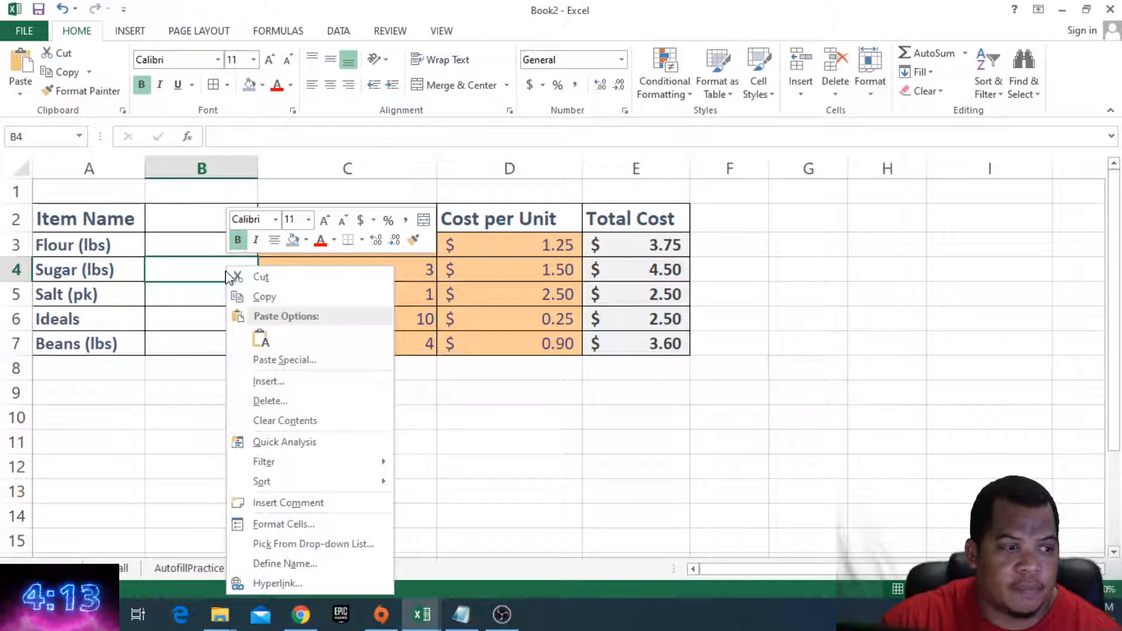
{"action": "left_click", "coordinate": [270, 401]}
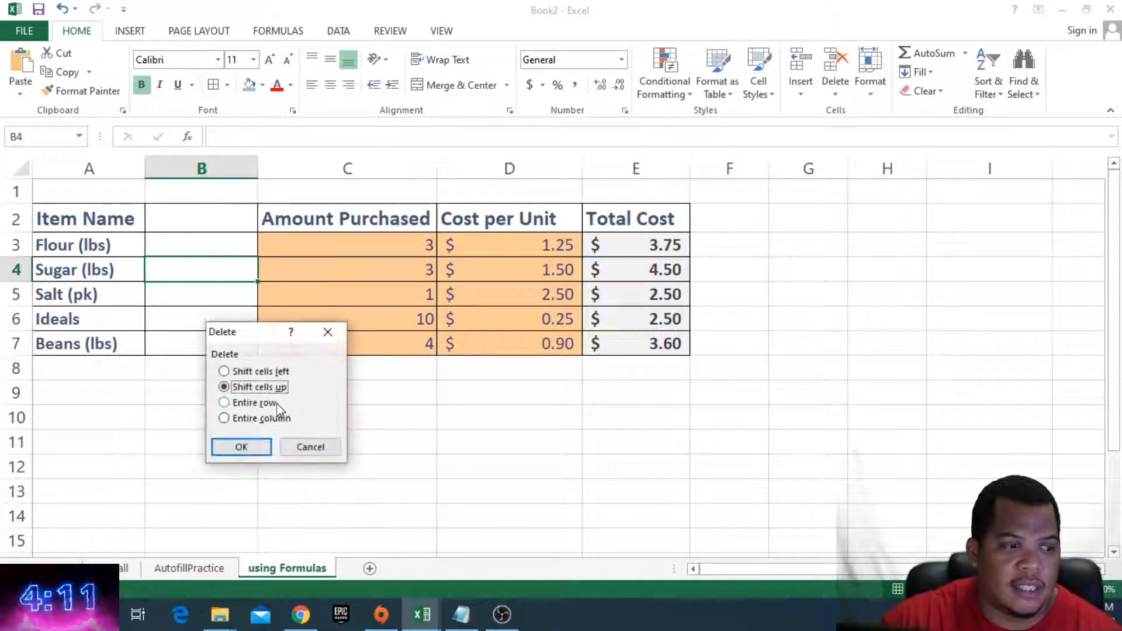
{"action": "left_click", "coordinate": [254, 420]}
{"action": "left_click", "coordinate": [242, 447]}
- Insert an entire new row above the Sugar (lbs) row
{"action": "left_click", "coordinate": [247, 293]}
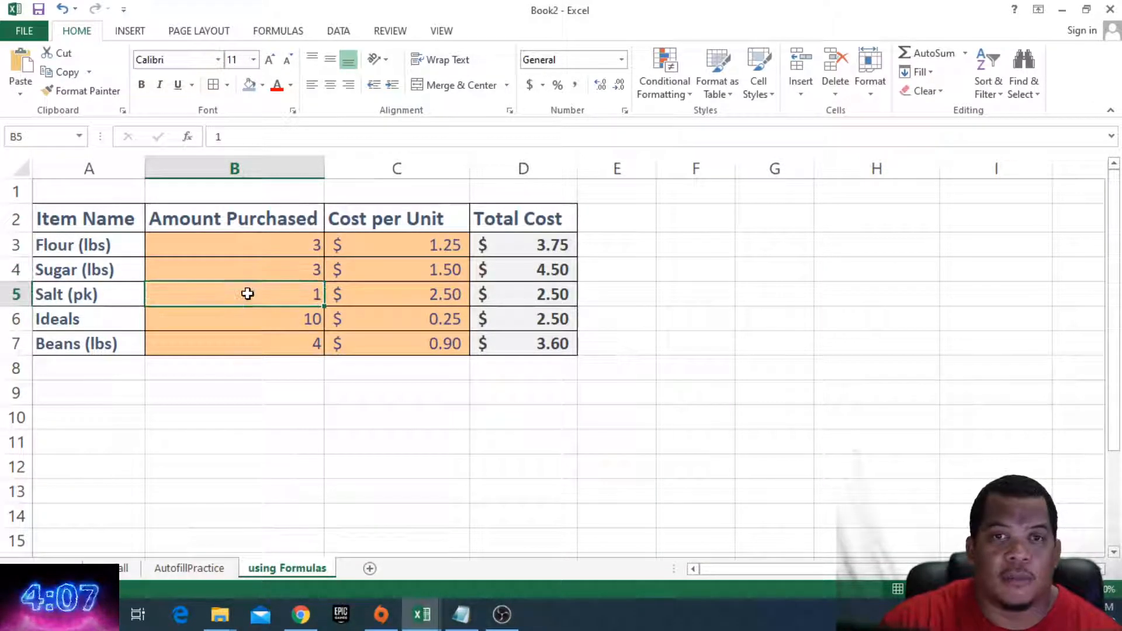
{"action": "left_click", "coordinate": [81, 288]}
{"action": "left_click", "coordinate": [85, 276]}
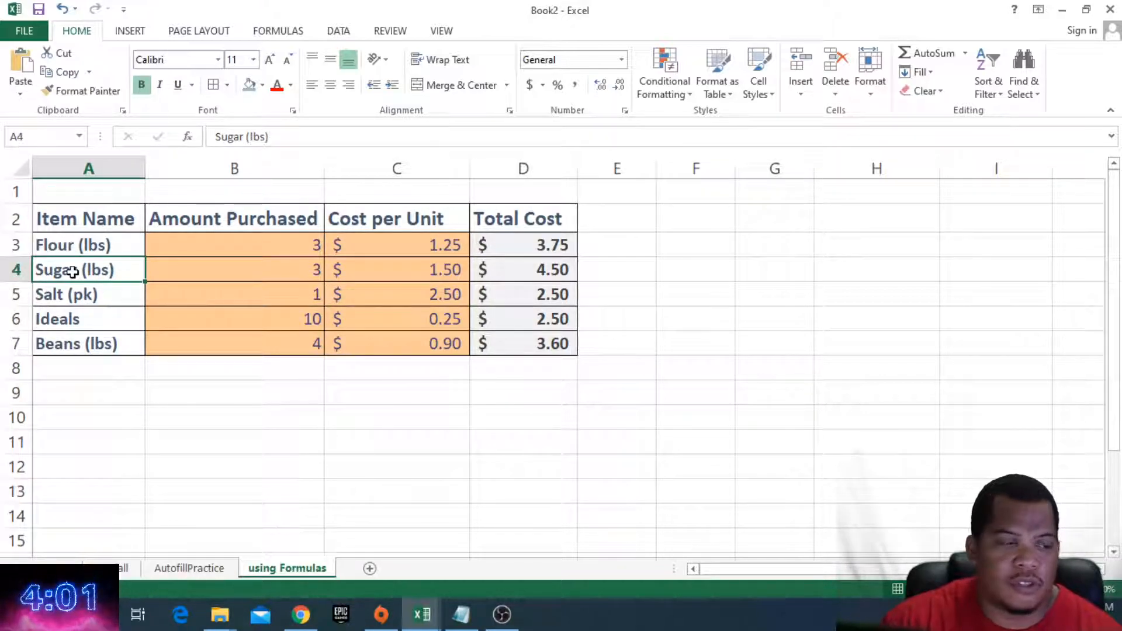
{"action": "right_click", "coordinate": [77, 273]}
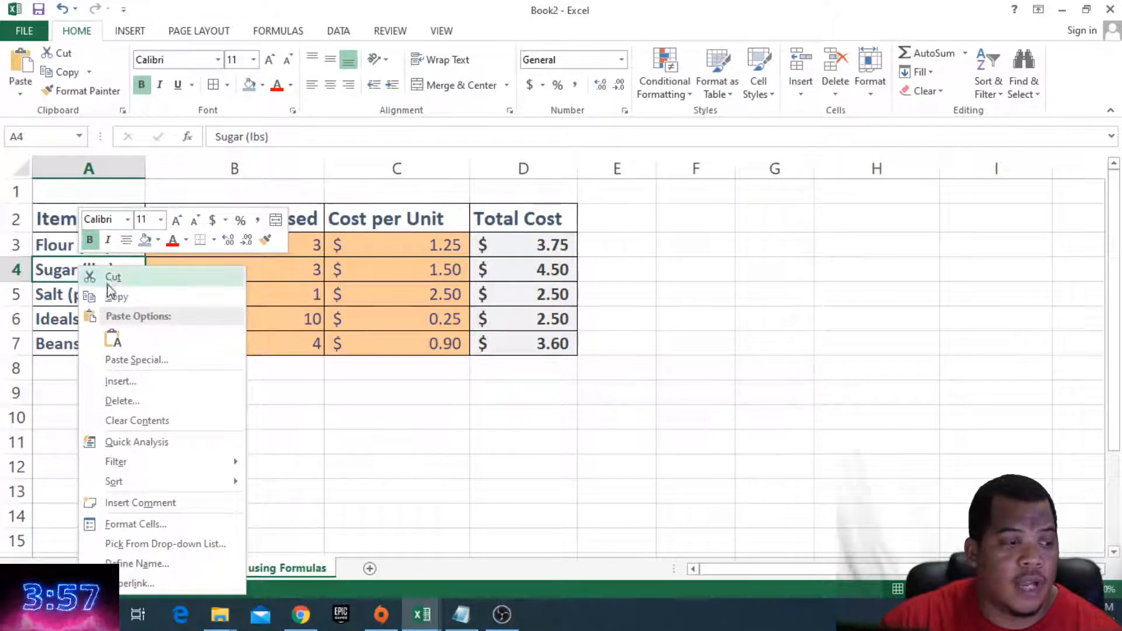
{"action": "left_click", "coordinate": [121, 381]}
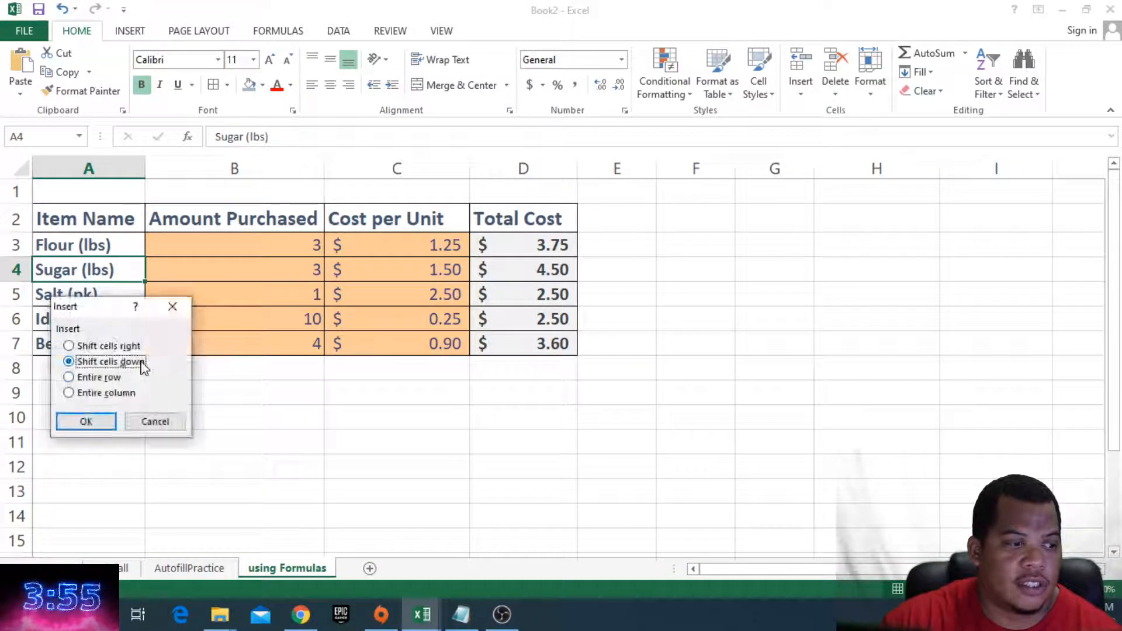
{"action": "left_click", "coordinate": [99, 377]}
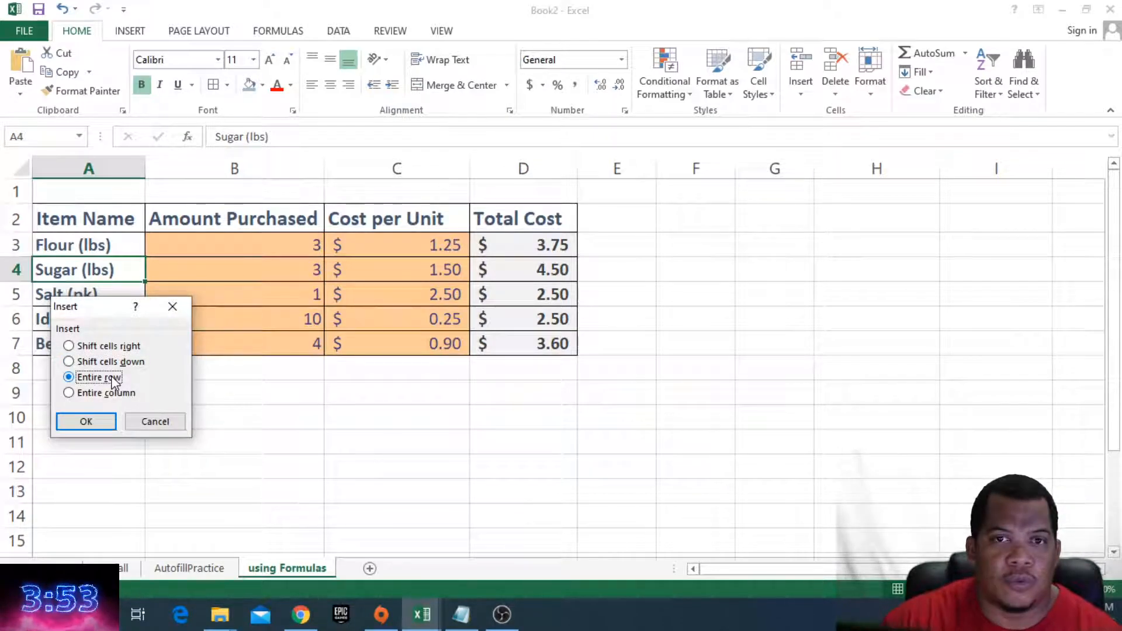
{"action": "left_click", "coordinate": [86, 420]}
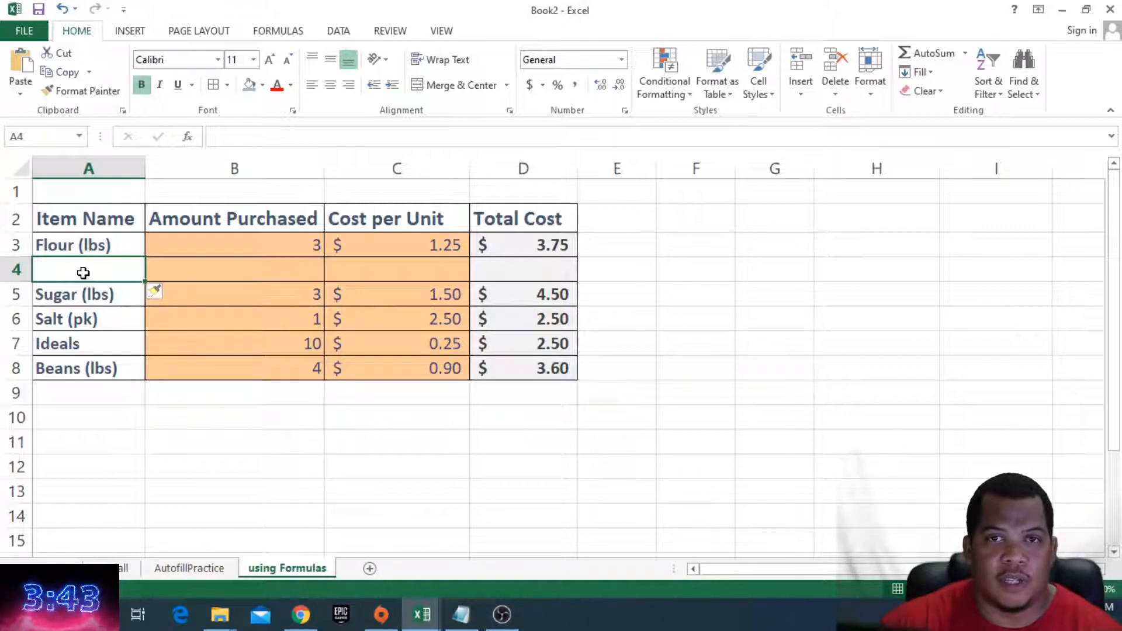
- Try entering Beans (lbs) into the new row's item cell, then undo the entry
{"action": "left_click", "coordinate": [75, 290]}
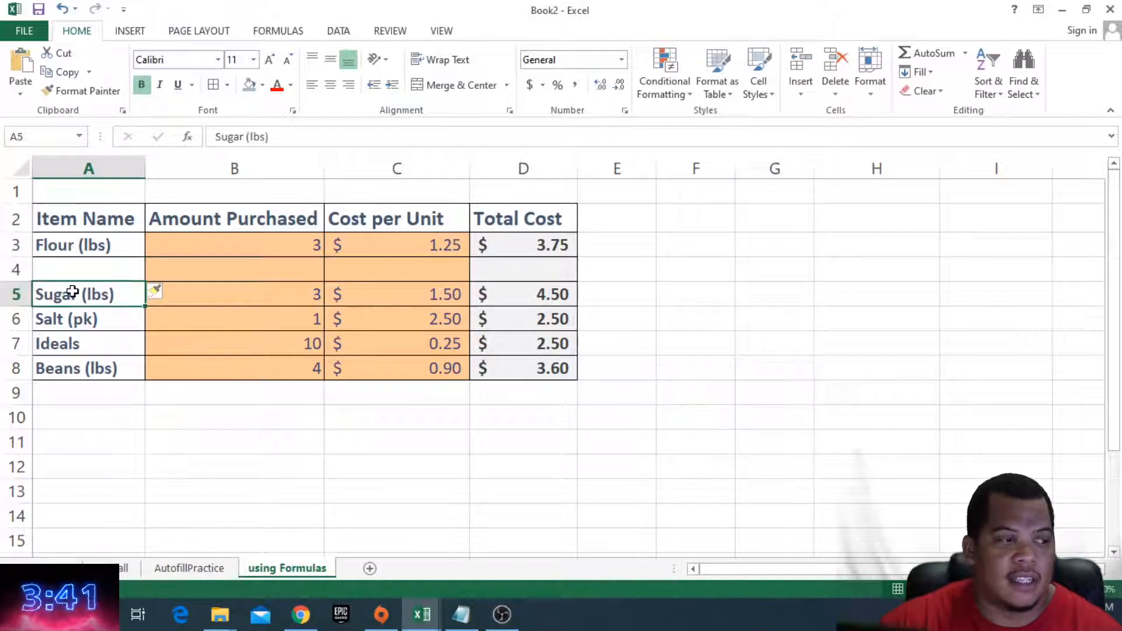
{"action": "left_click", "coordinate": [91, 269]}
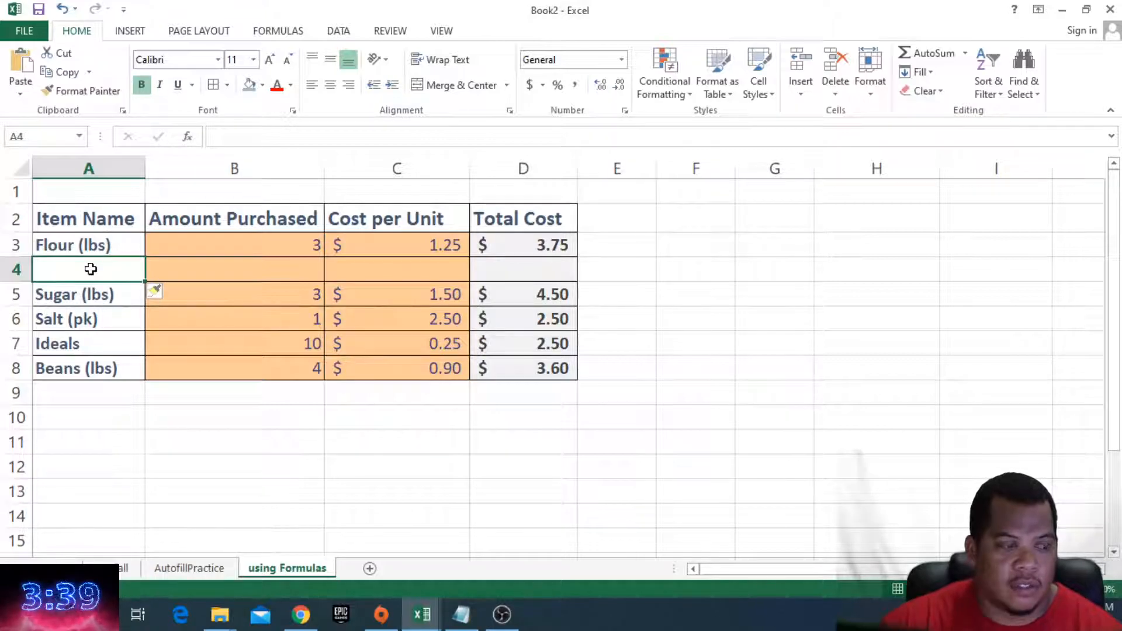
{"action": "type", "text": "Beans (lbs"}
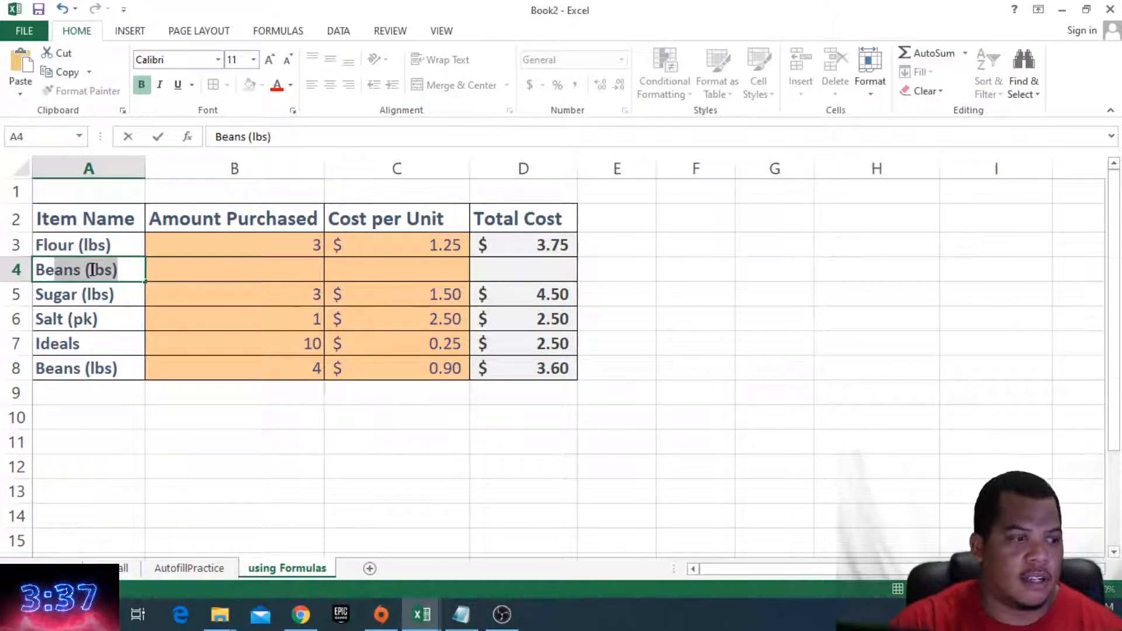
{"action": "key", "text": "Tab"}
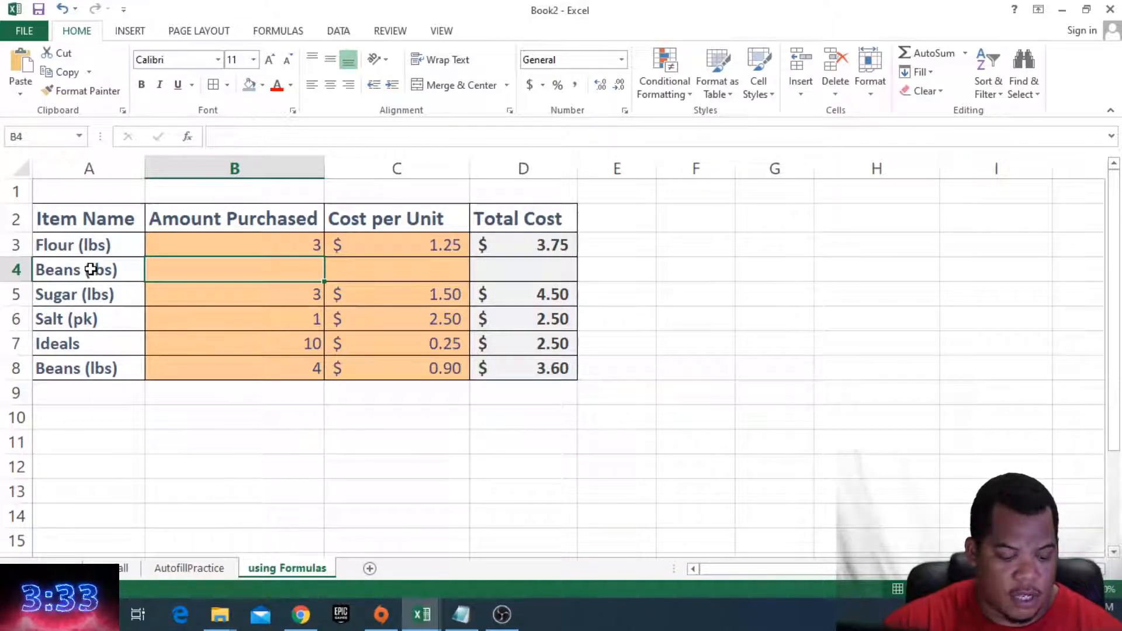
{"action": "key", "text": "ctrl+z"}
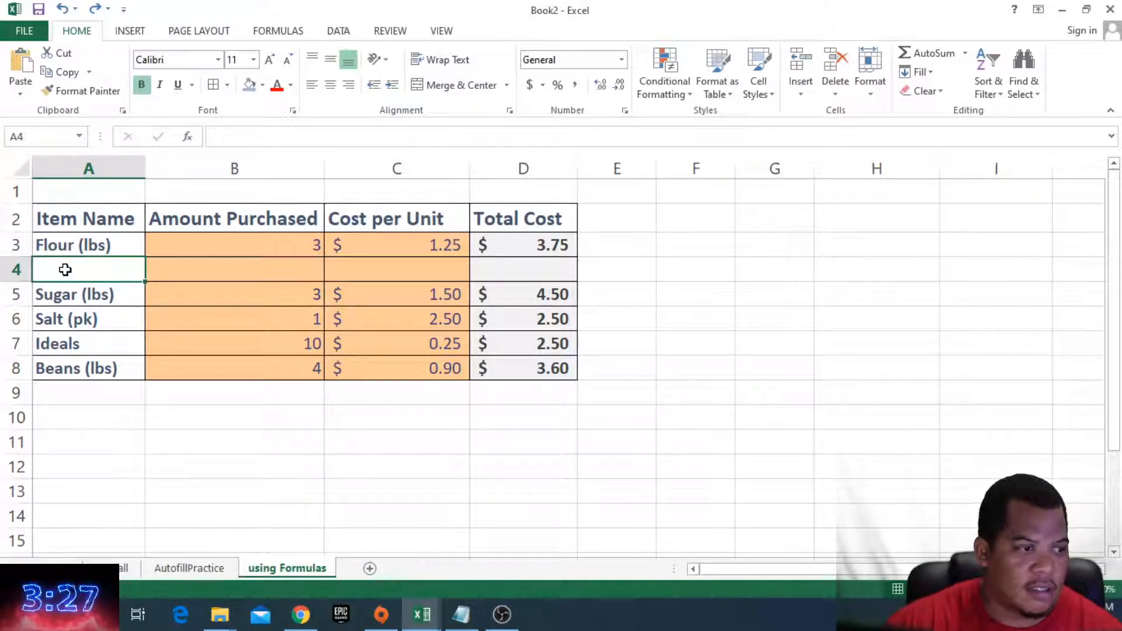
- Enter Onions (lbs) as the item name in the new row
{"action": "type", "text": "Onions"}
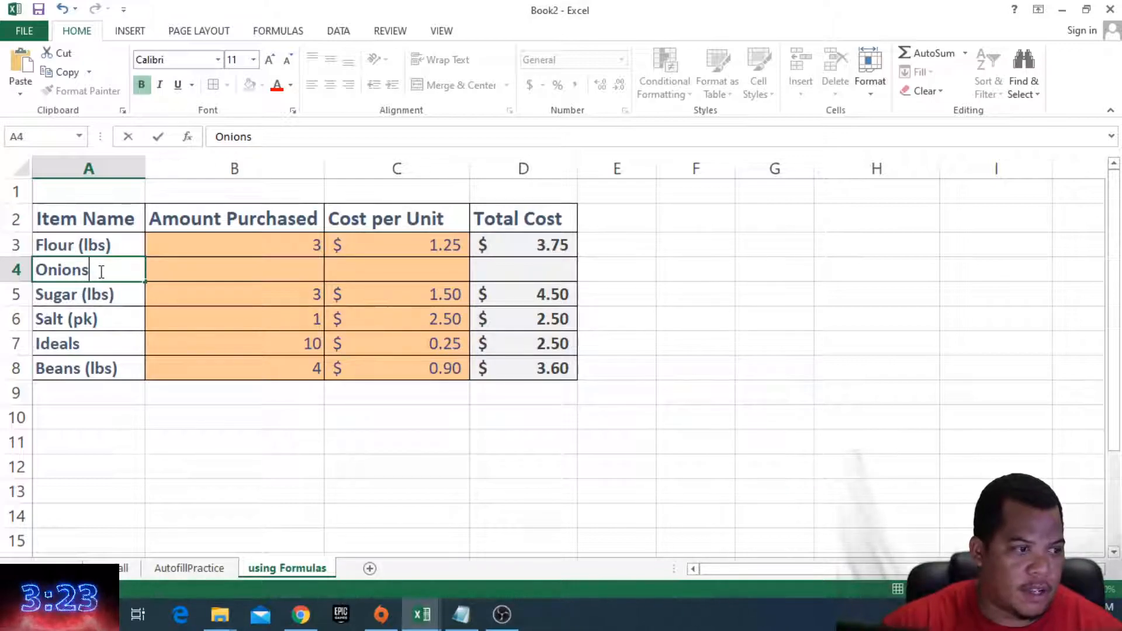
{"action": "type", "text": " (l"}
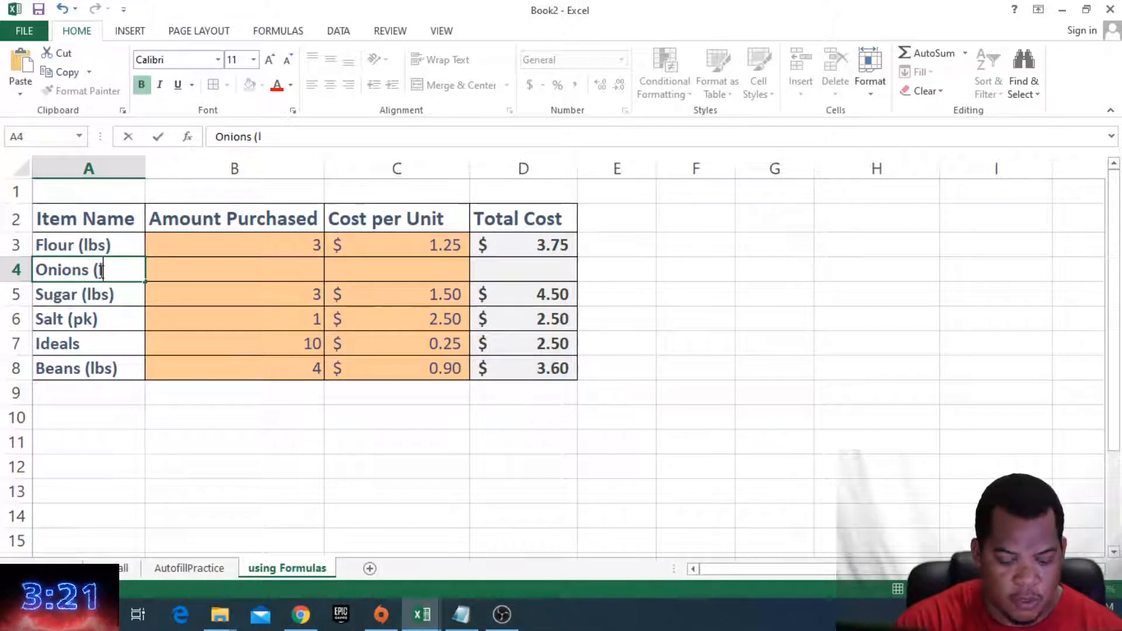
{"action": "type", "text": "bs)"}
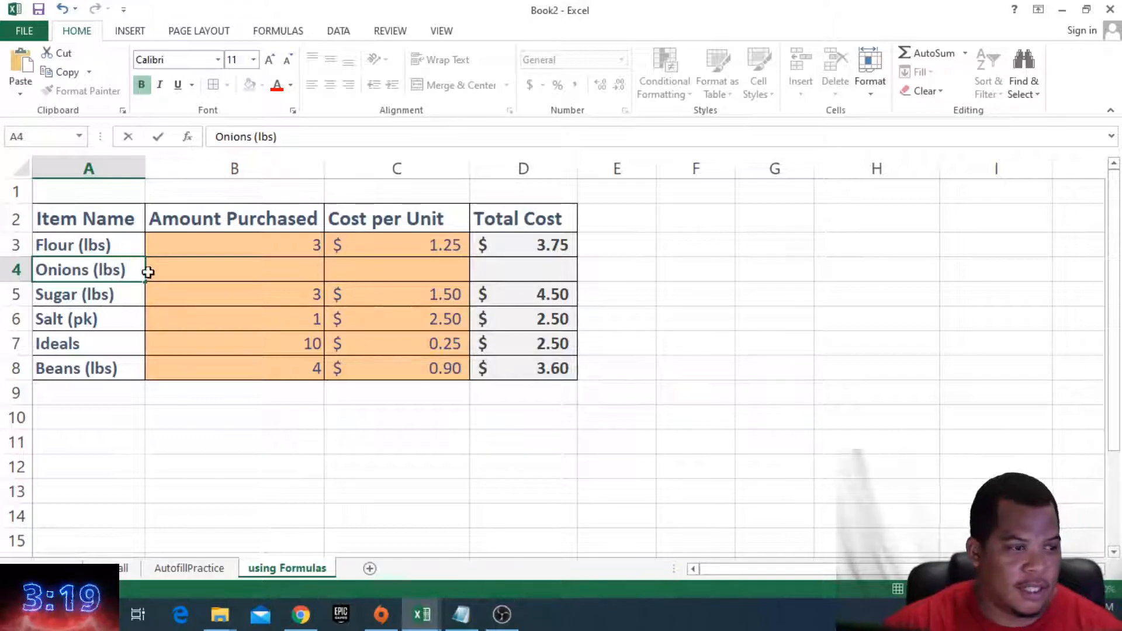
- Enter an amount purchased of 6 and a cost per unit of 1.05 for Onions
{"action": "left_click", "coordinate": [180, 263]}
{"action": "type", "text": "3"}
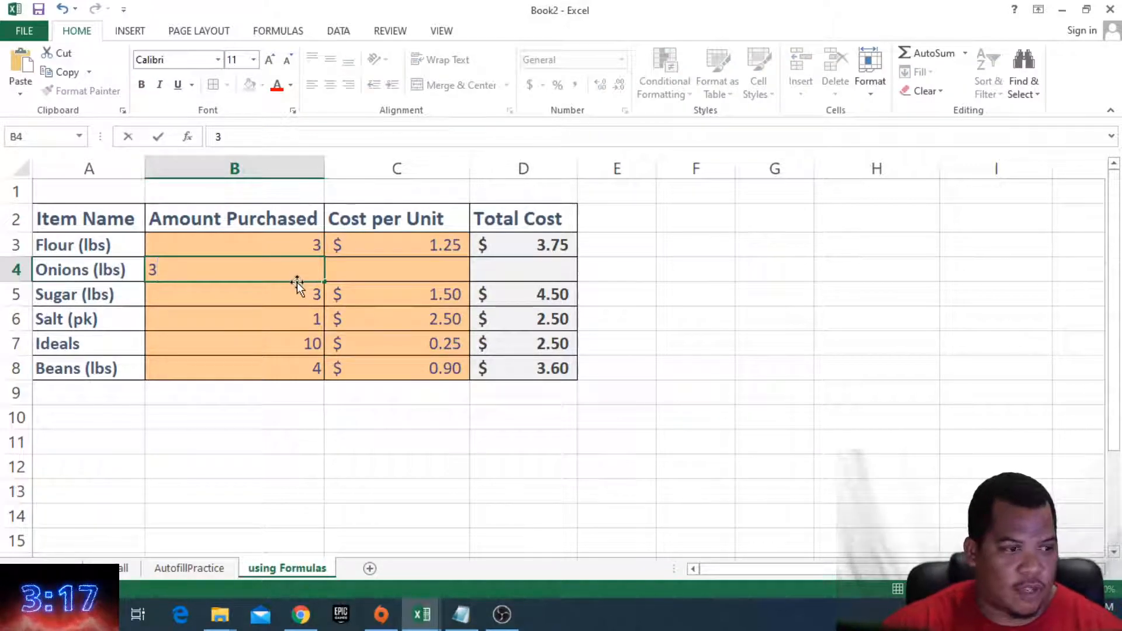
{"action": "key", "text": "BackSpace"}
{"action": "type", "text": "6"}
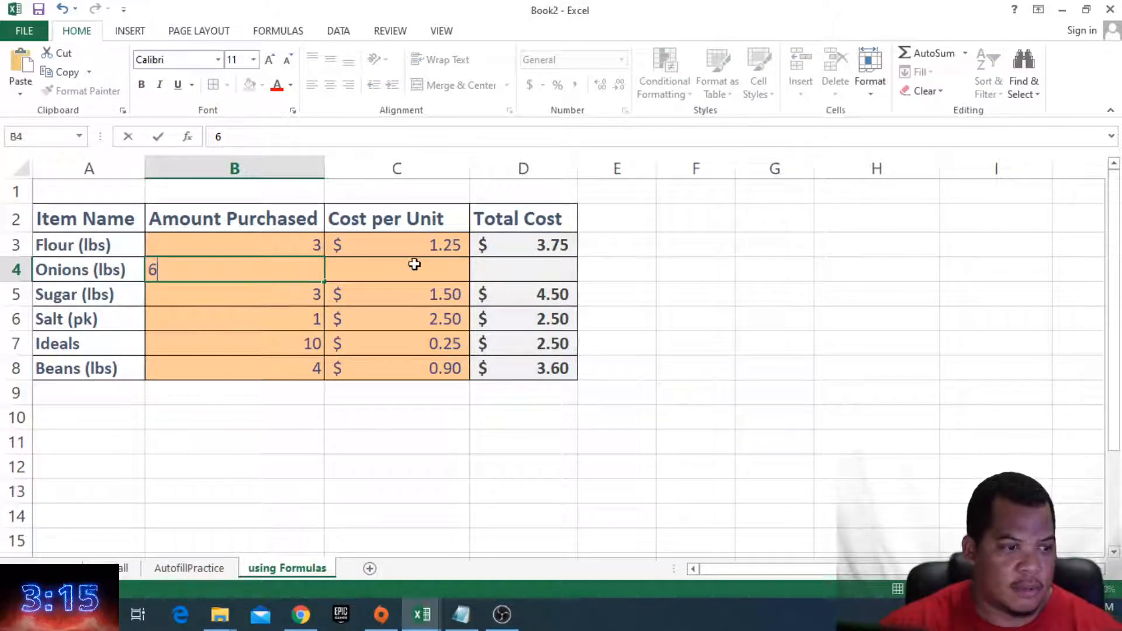
{"action": "left_click", "coordinate": [415, 264]}
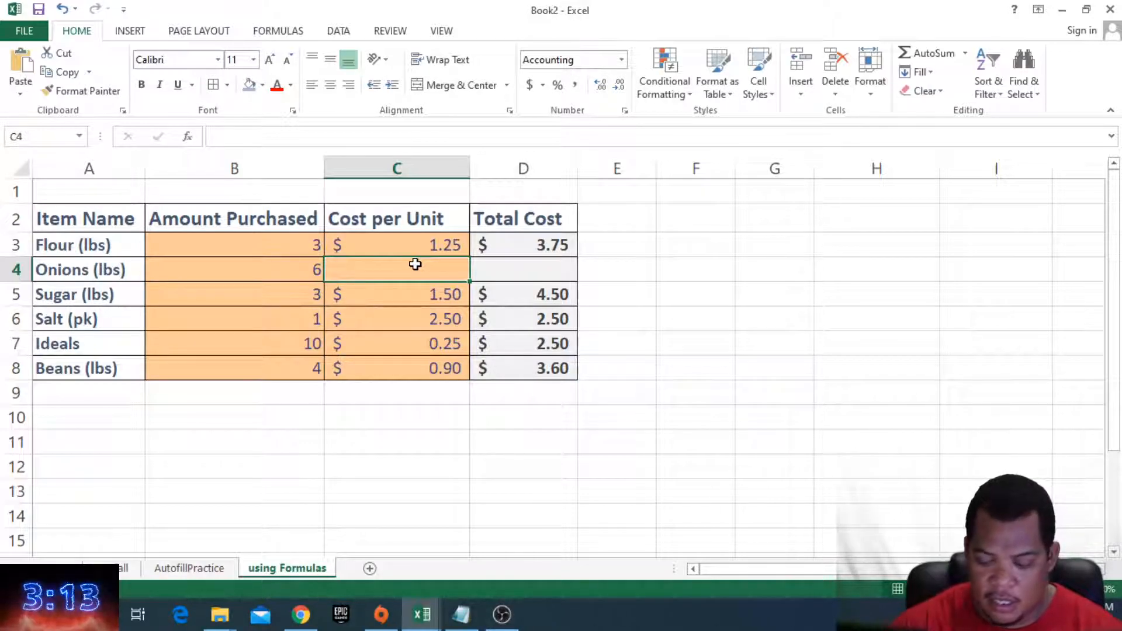
{"action": "type", "text": "1.05"}
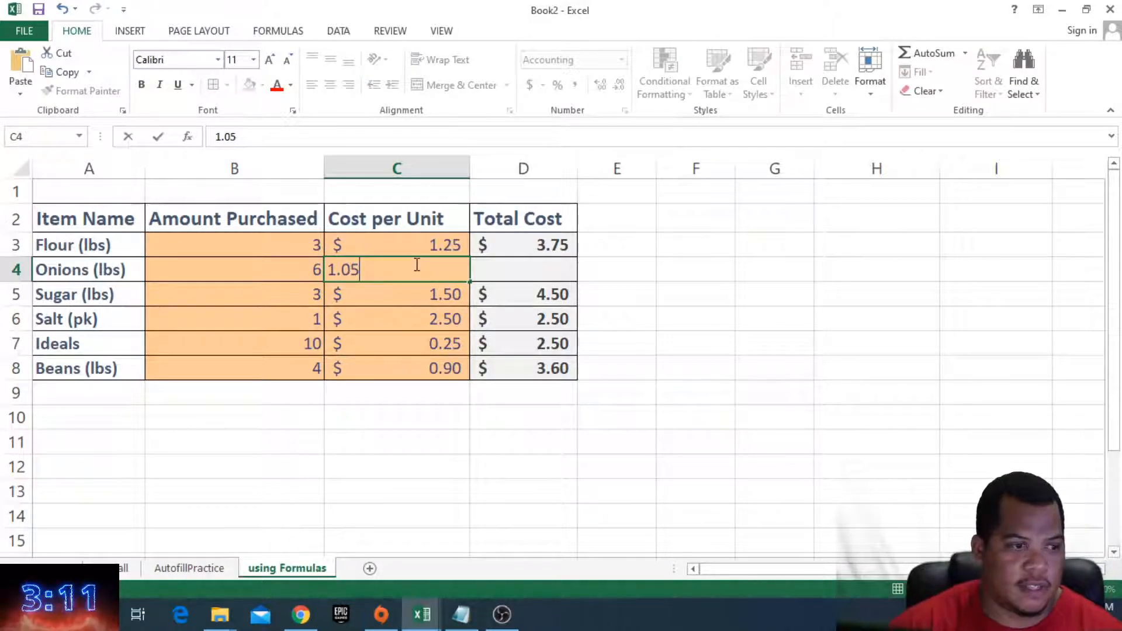
{"action": "left_click", "coordinate": [499, 264]}
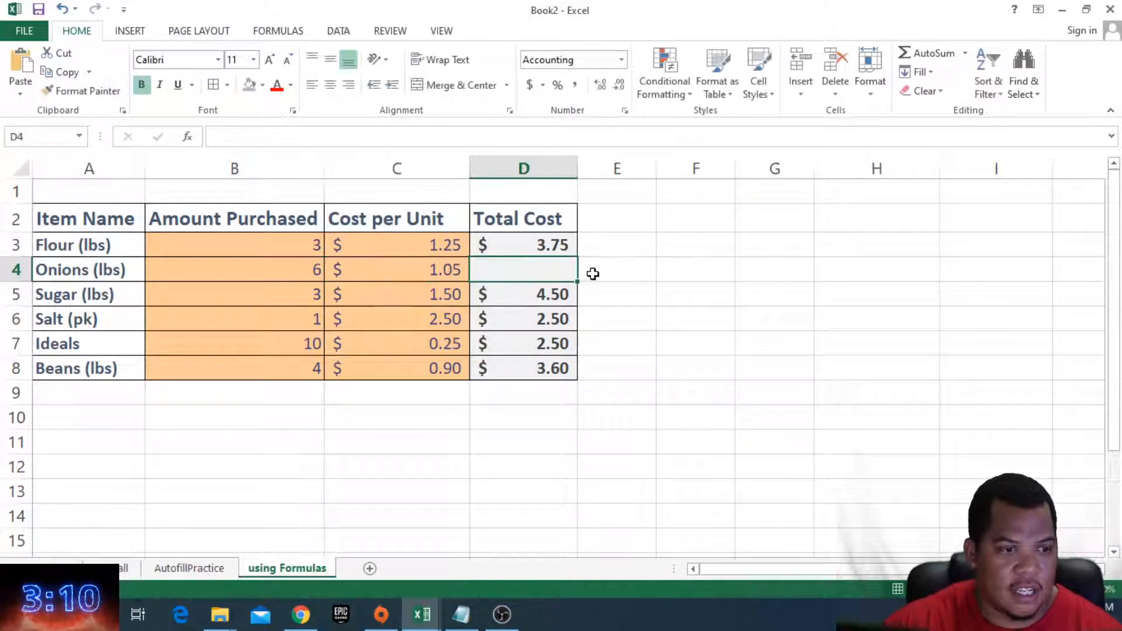
- Copy the Flour row's Total Cost formula down into the Onions row
{"action": "left_click", "coordinate": [565, 248]}
{"action": "left_click_drag", "start_coordinate": [578, 259], "coordinate": [576, 280]}
{"action": "left_click", "coordinate": [564, 292]}
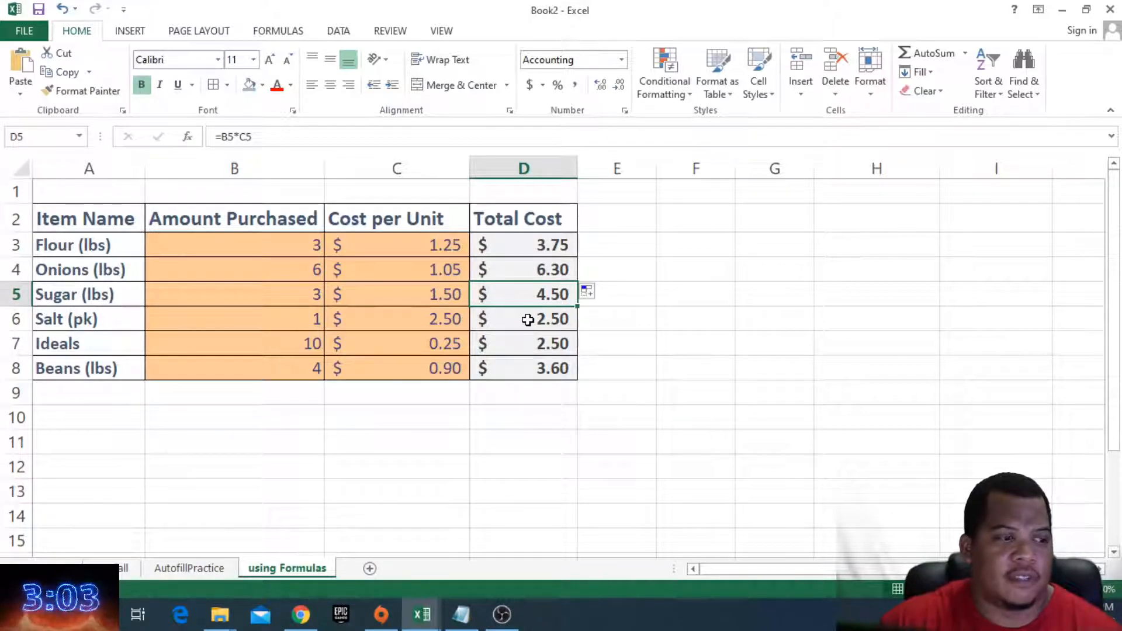
- Inspect the Flour row's cost per unit, total cost formula and item name cells
{"action": "left_click", "coordinate": [421, 247]}
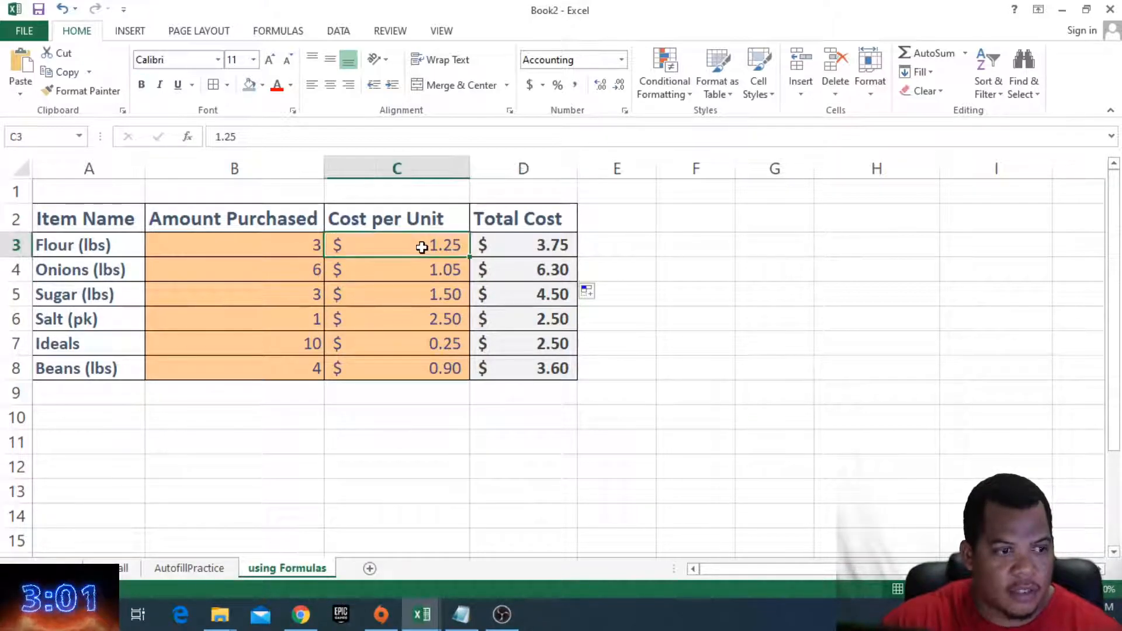
{"action": "left_click", "coordinate": [502, 247]}
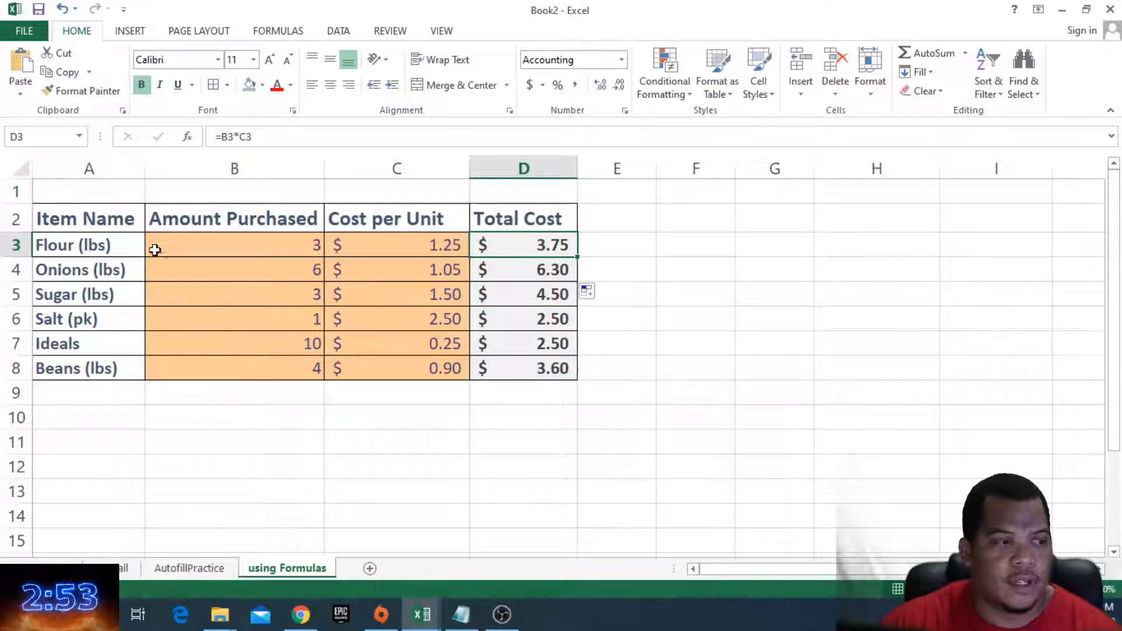
{"action": "left_click", "coordinate": [70, 243]}
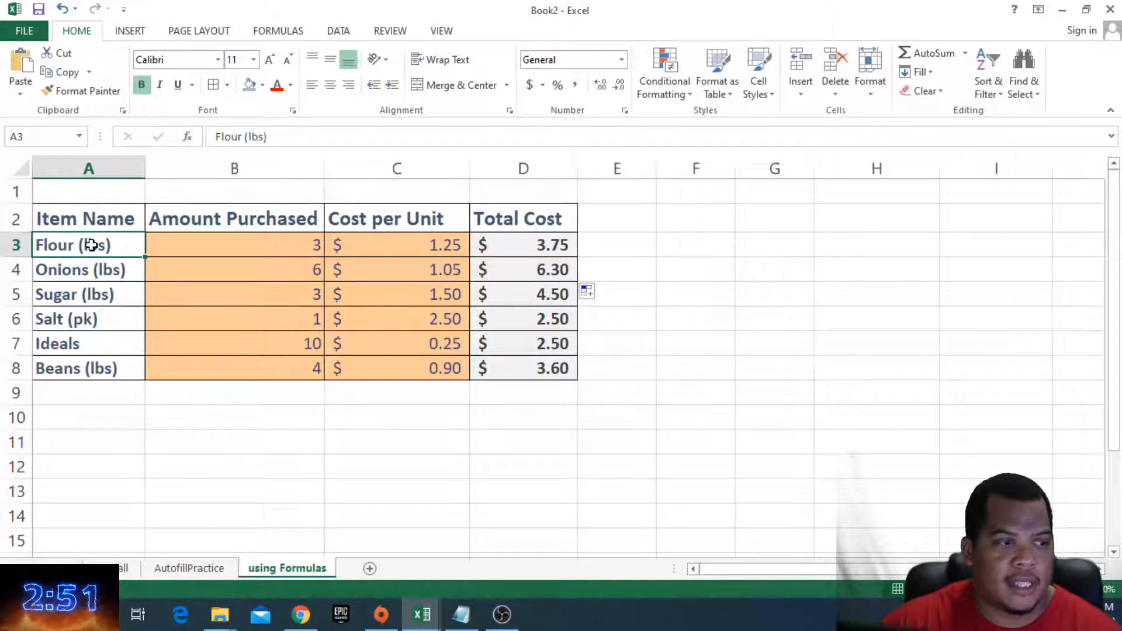
- Sort the item names A to Z, expanding the sort to the whole grocery table
{"action": "left_click_drag", "start_coordinate": [90, 245], "coordinate": [75, 367]}
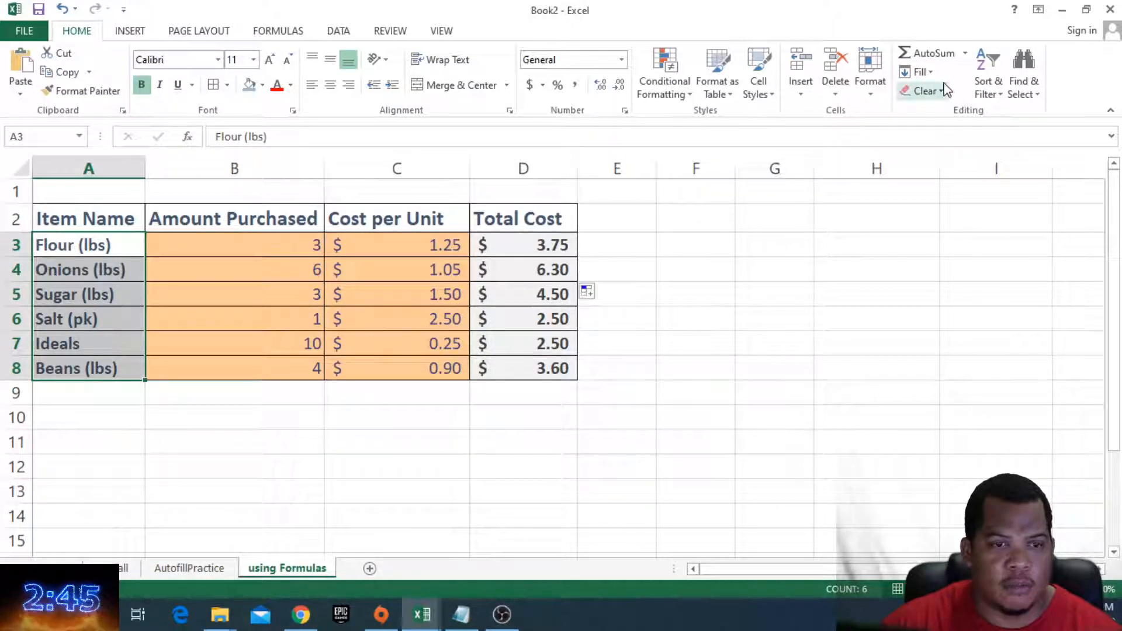
{"action": "left_click", "coordinate": [993, 77]}
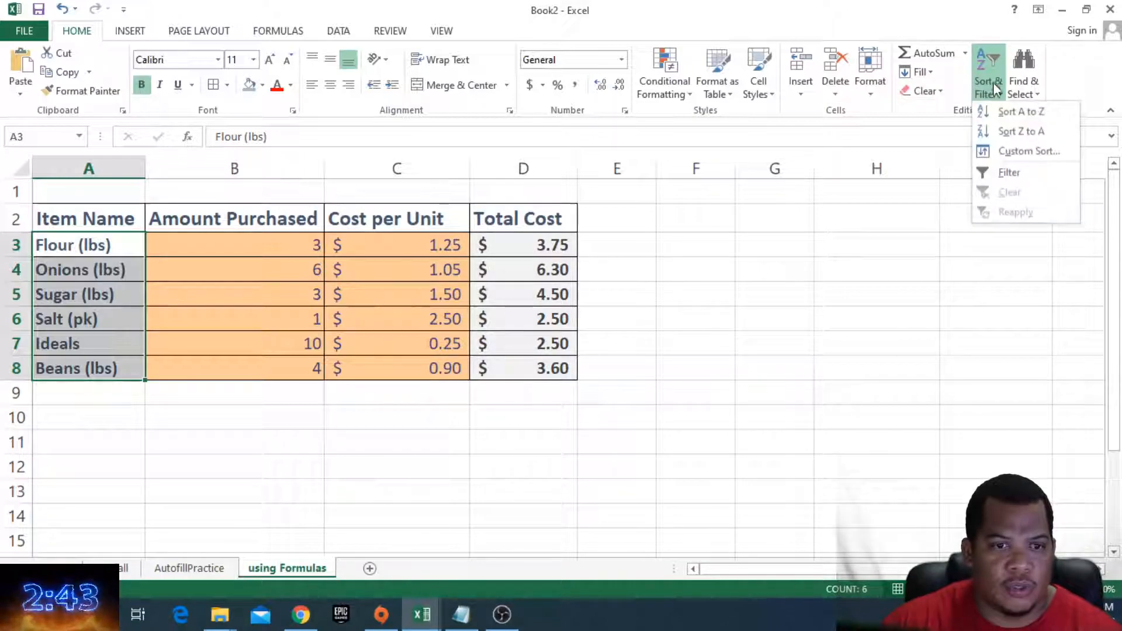
{"action": "left_click", "coordinate": [1002, 117]}
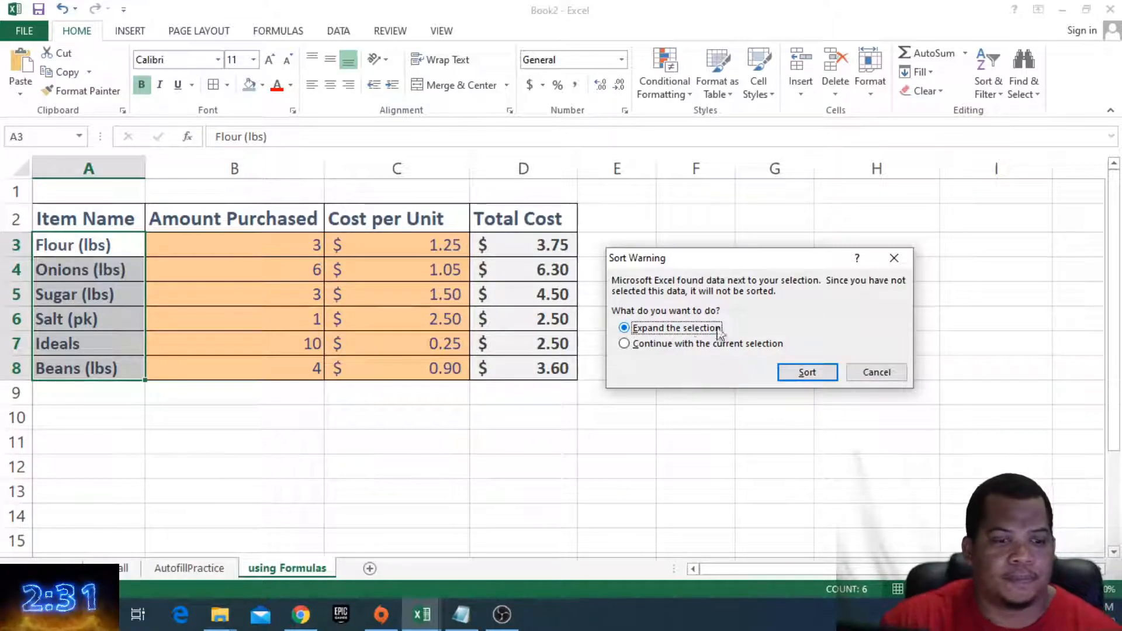
{"action": "left_click", "coordinate": [806, 372]}
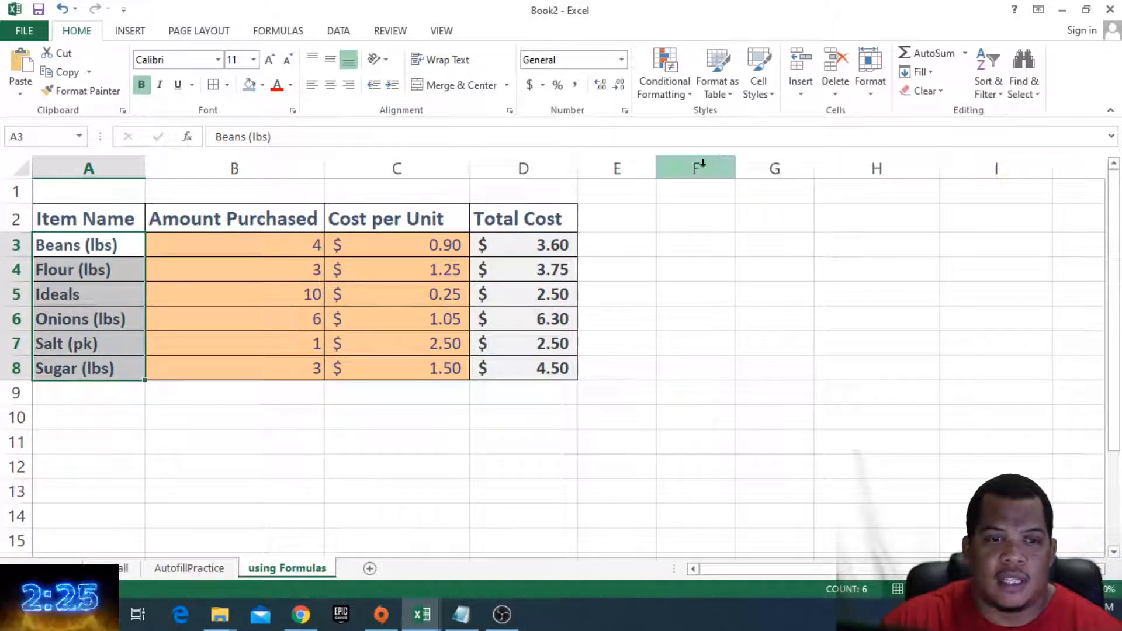
- Sort the item names Z to A, expanding the sort to the whole grocery table
{"action": "left_click", "coordinate": [987, 91]}
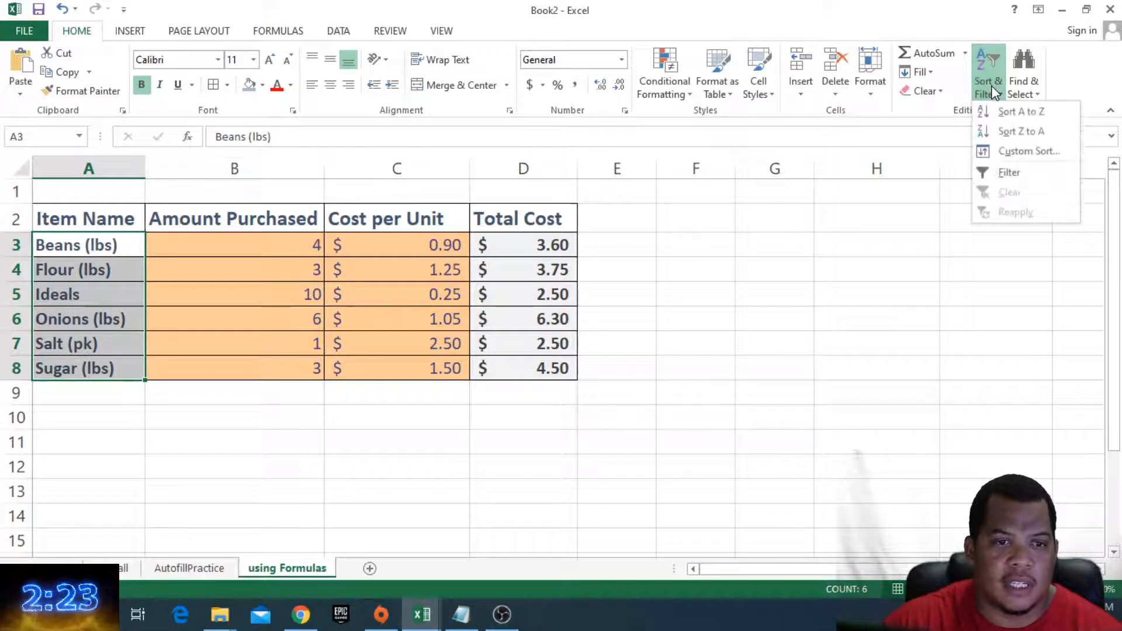
{"action": "left_click", "coordinate": [1007, 133]}
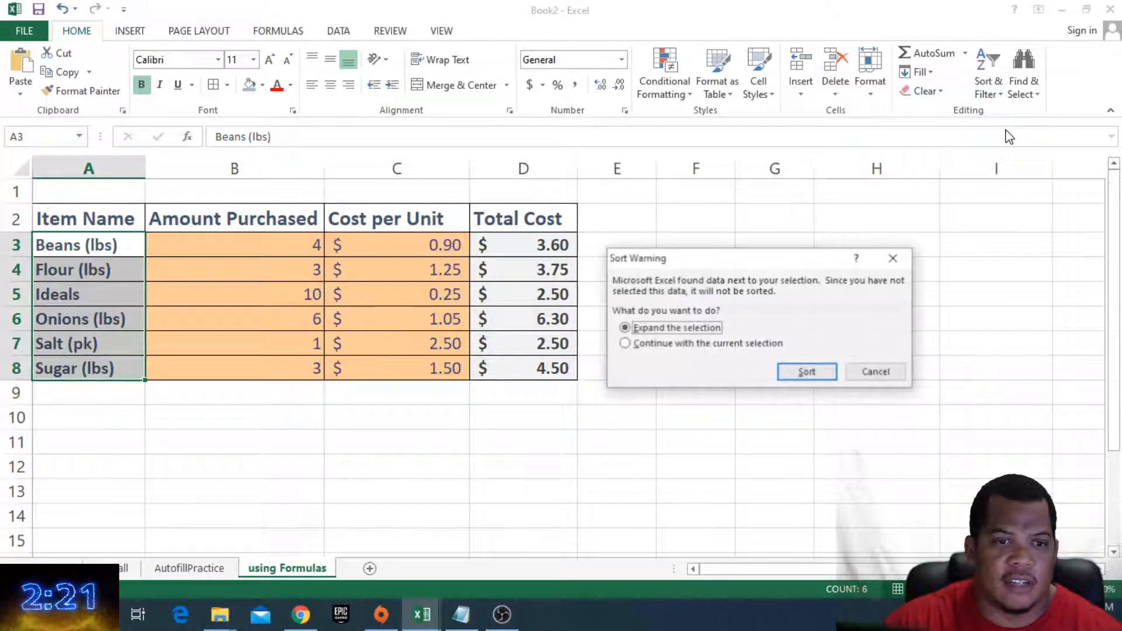
{"action": "left_click", "coordinate": [801, 373]}
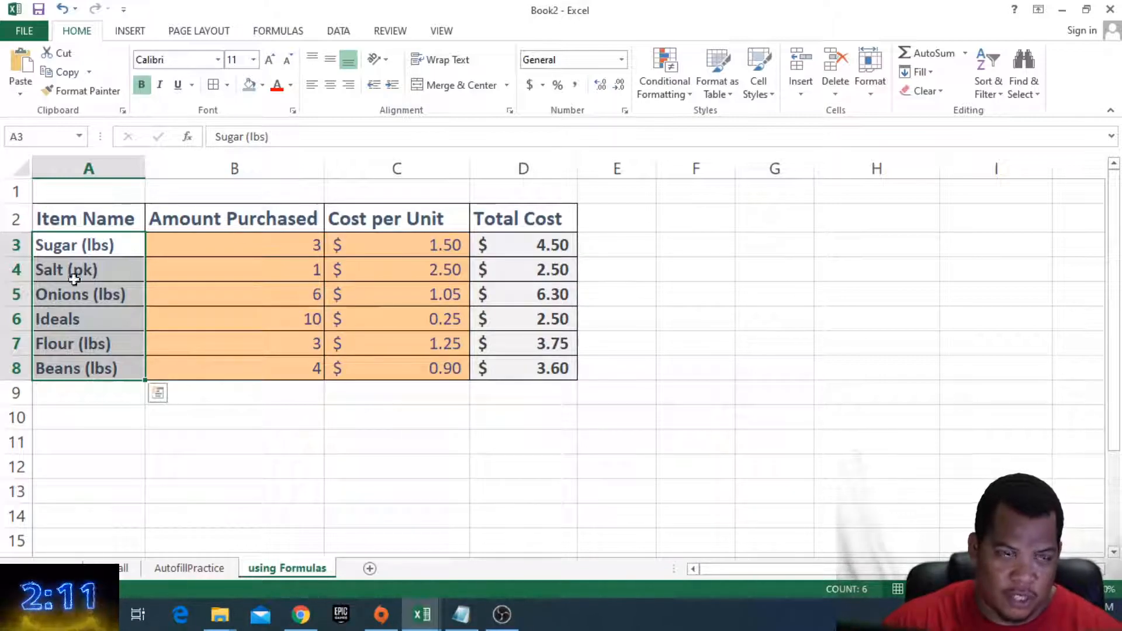
{"action": "left_click", "coordinate": [239, 230]}
{"action": "left_click", "coordinate": [366, 248]}
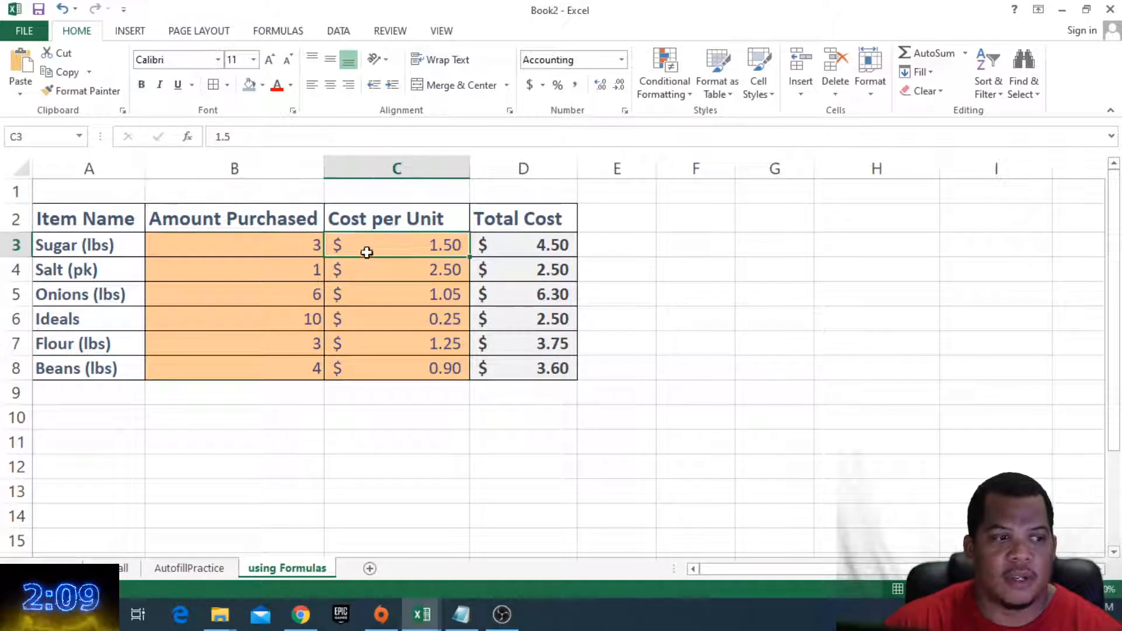
{"action": "left_click", "coordinate": [107, 250]}
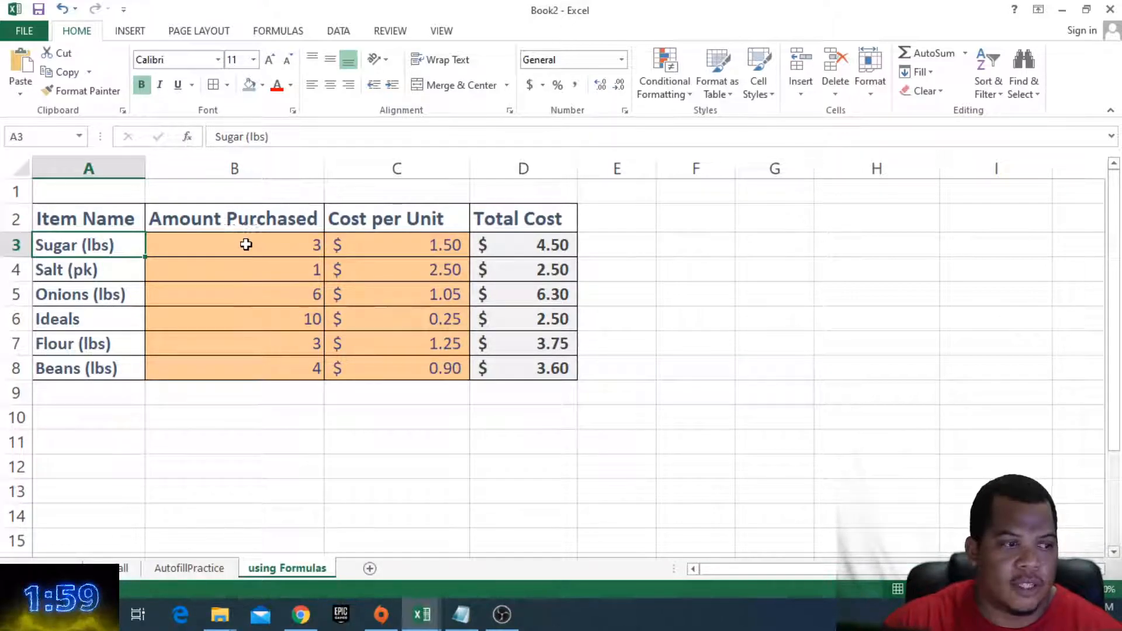
{"action": "left_click", "coordinate": [181, 247]}
- Custom sort the table by Amount Purchased from largest to smallest
{"action": "left_click", "coordinate": [106, 247]}
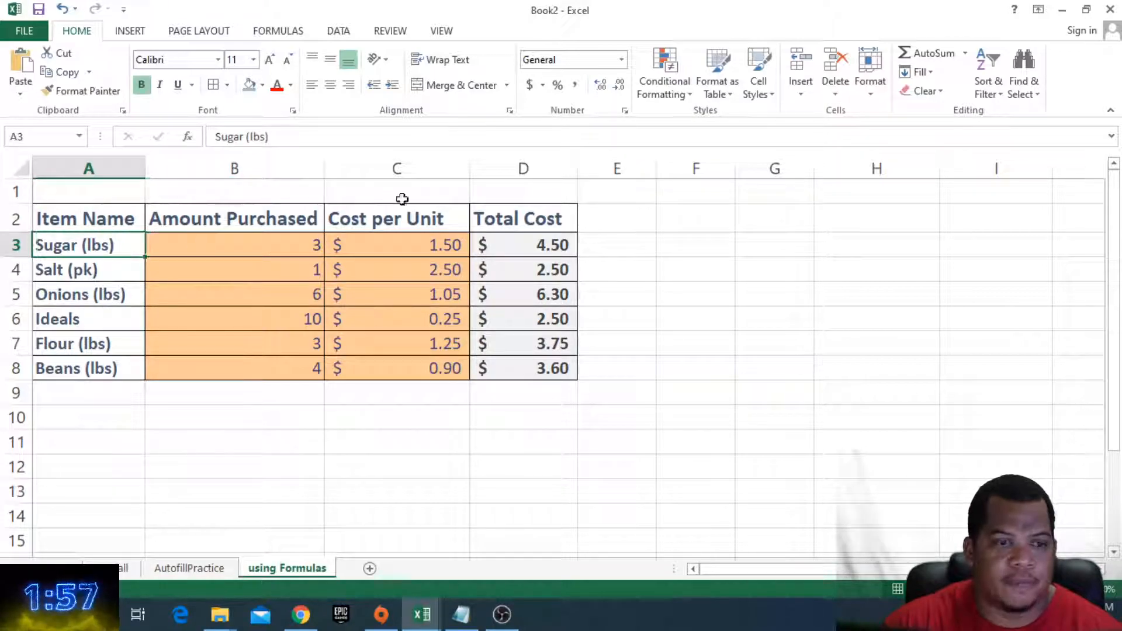
{"action": "left_click", "coordinate": [988, 88]}
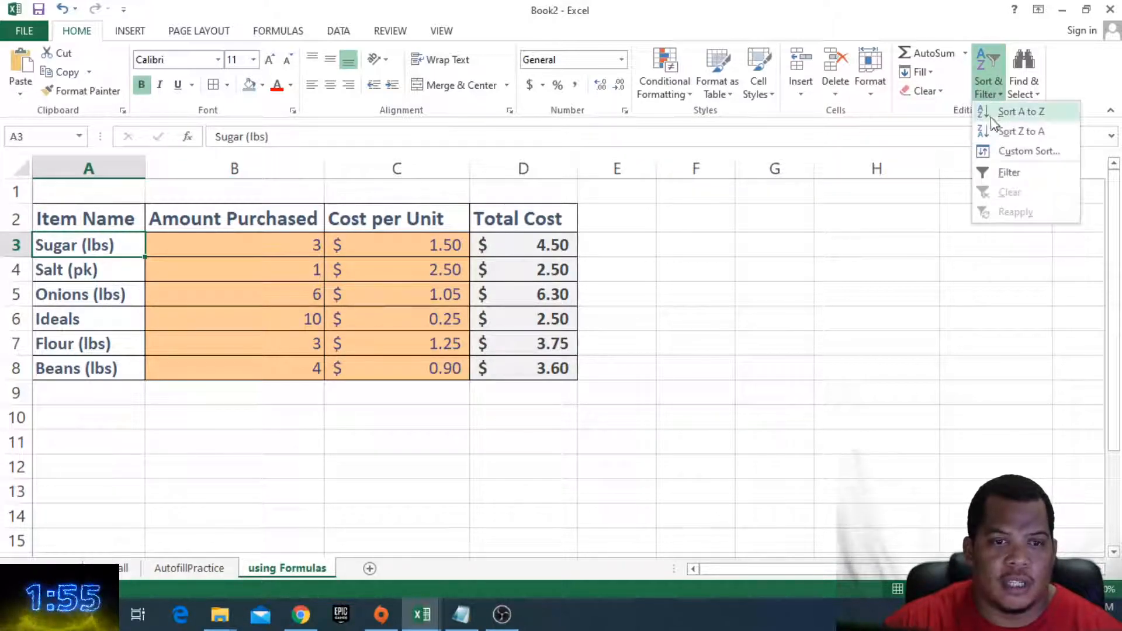
{"action": "left_click", "coordinate": [1001, 153]}
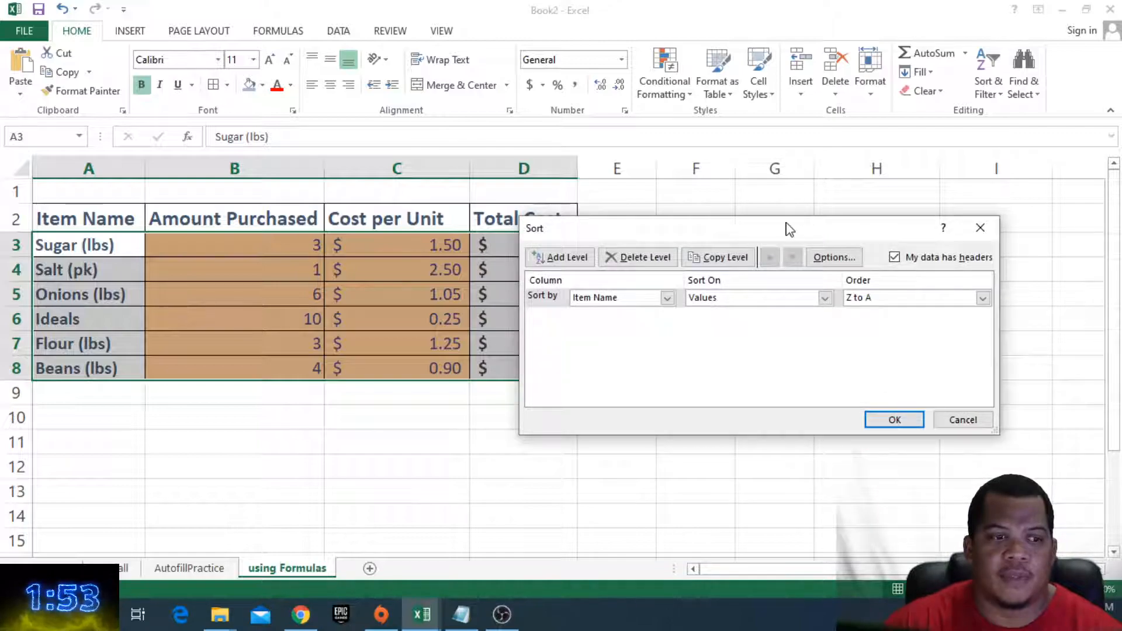
{"action": "left_click", "coordinate": [667, 298]}
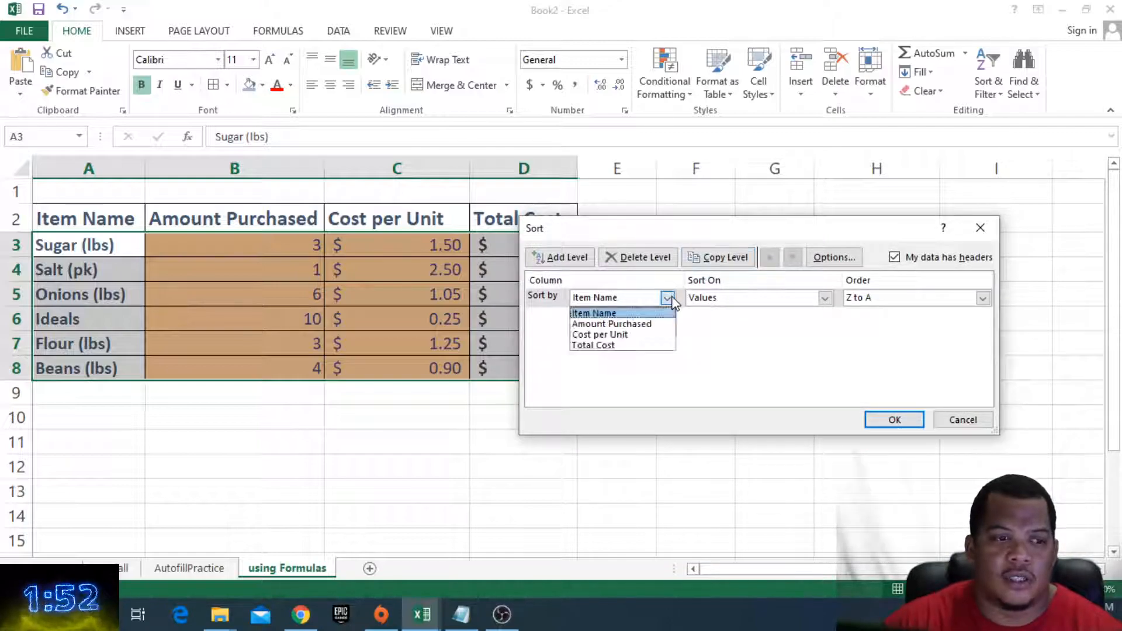
{"action": "left_click", "coordinate": [641, 324]}
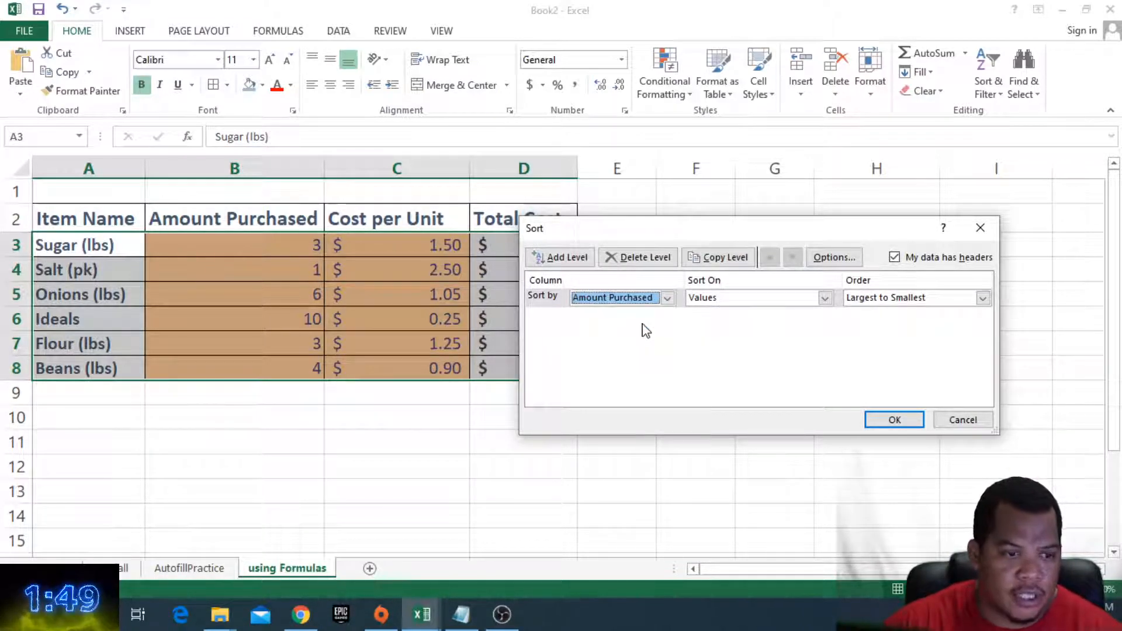
{"action": "left_click", "coordinate": [980, 298]}
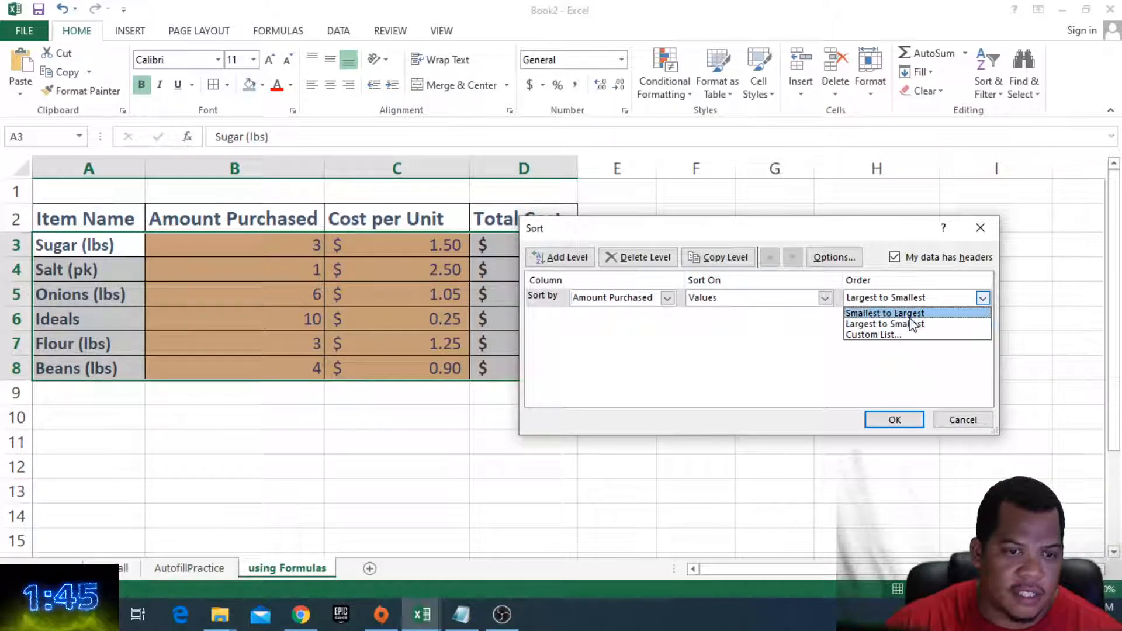
{"action": "left_click", "coordinate": [982, 299]}
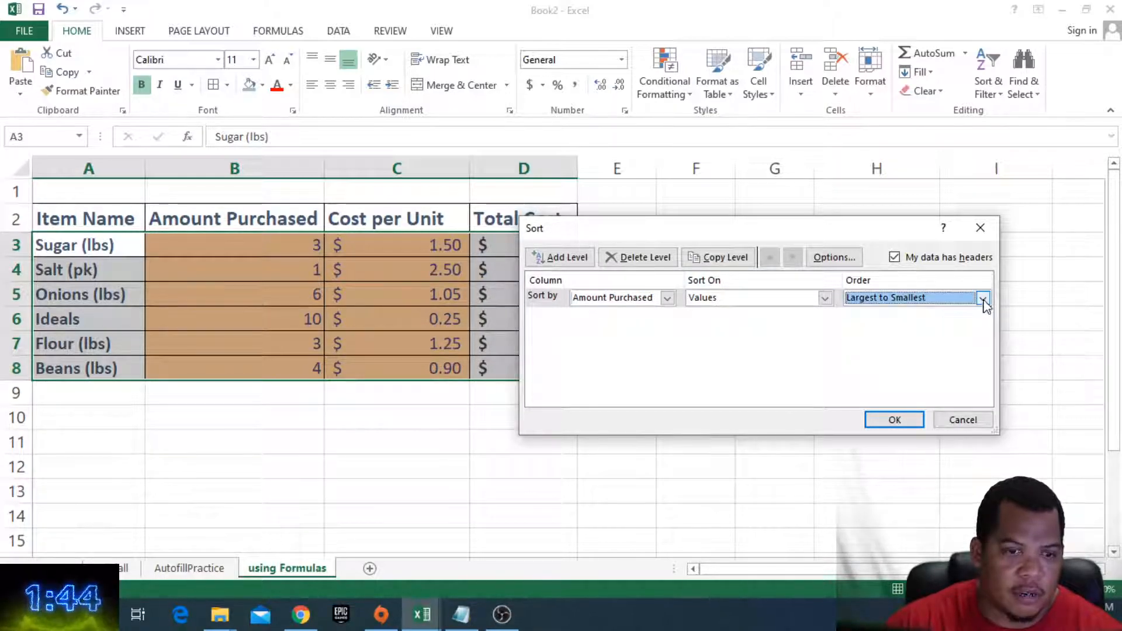
{"action": "left_click", "coordinate": [894, 419]}
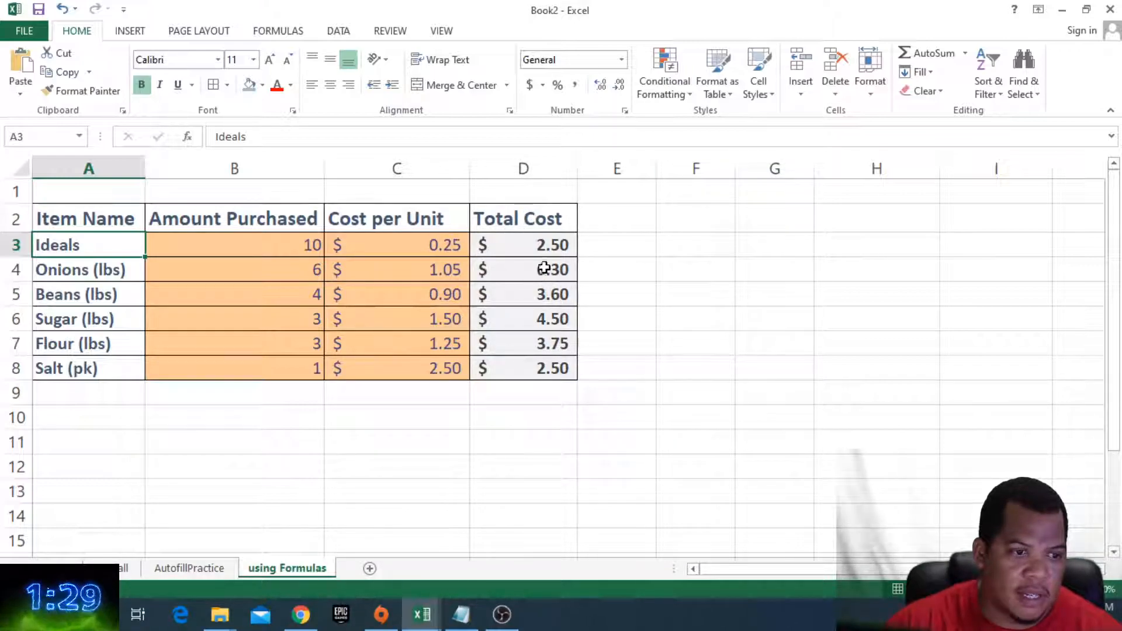
- Custom sort the table by Total Cost from largest to smallest
{"action": "left_click", "coordinate": [996, 95]}
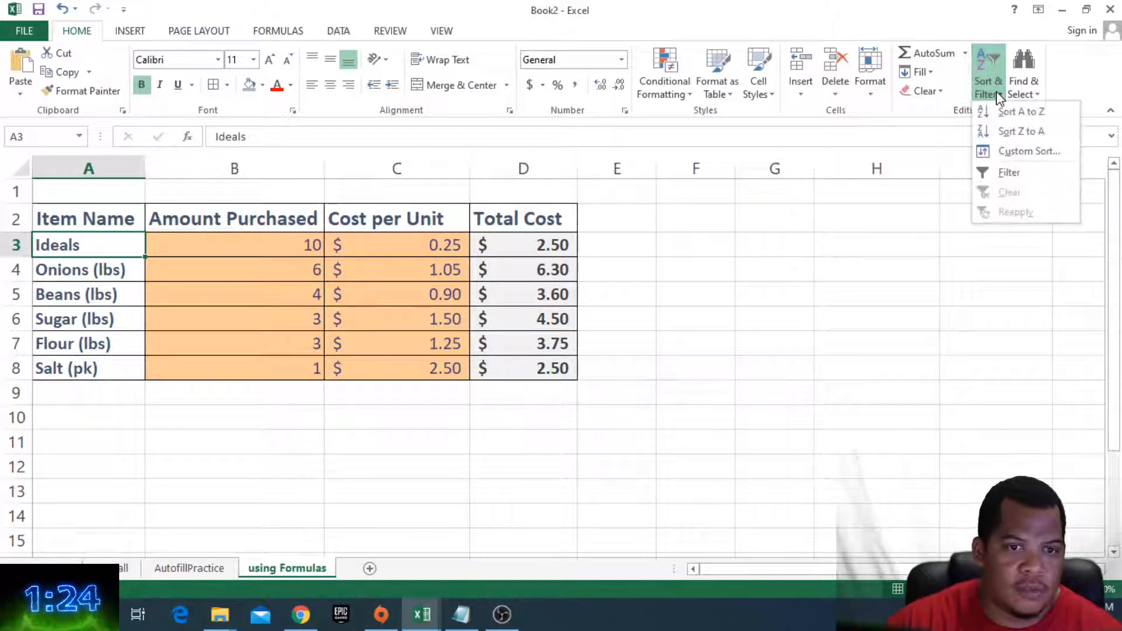
{"action": "left_click", "coordinate": [1008, 152]}
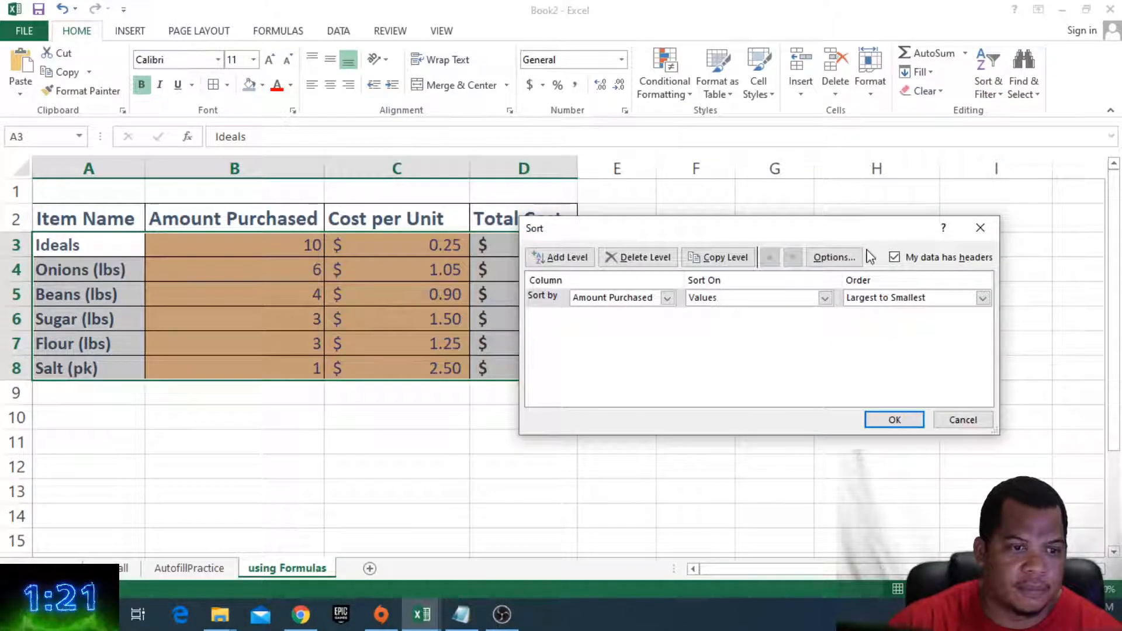
{"action": "left_click", "coordinate": [667, 298]}
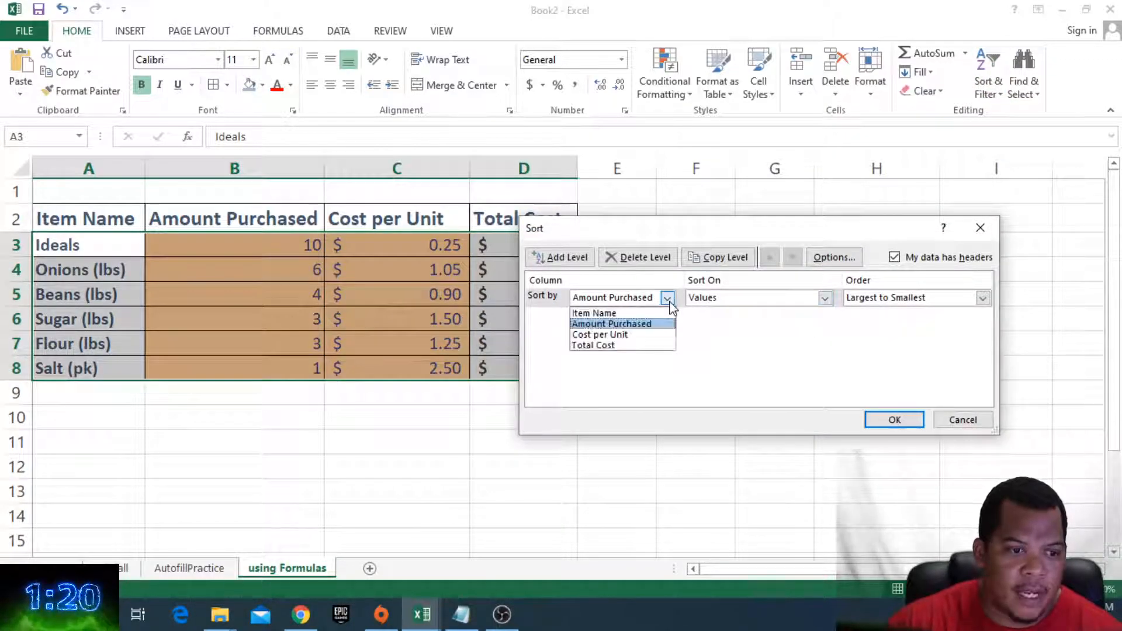
{"action": "left_click", "coordinate": [621, 344]}
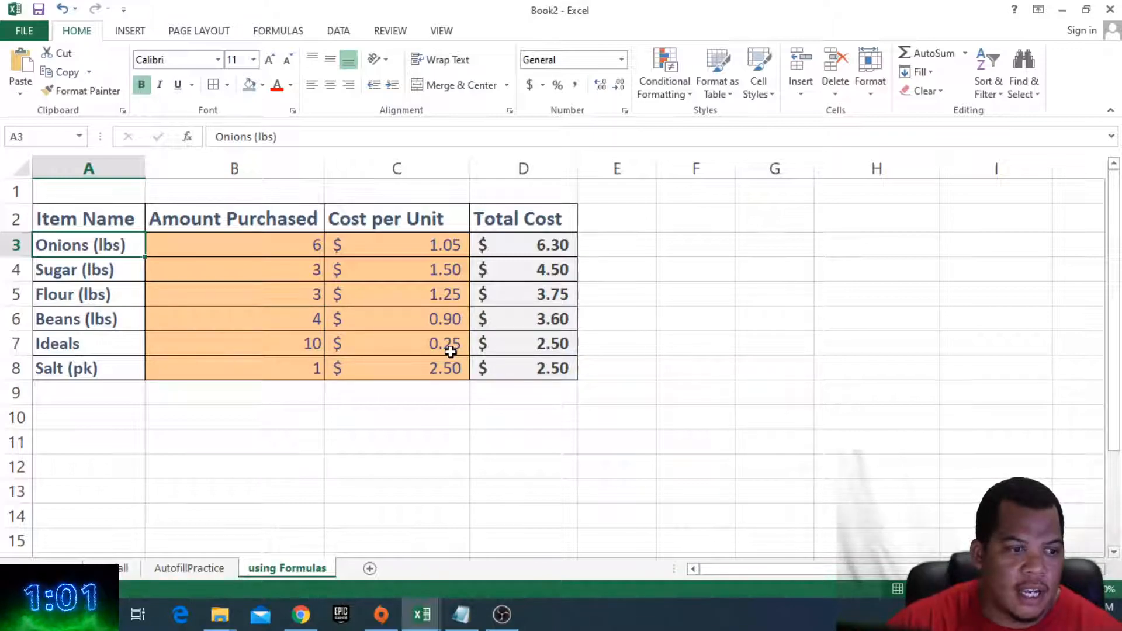
- Custom sort by Total Cost largest to smallest, adding a second level by Cost per Unit largest to smallest
{"action": "left_click", "coordinate": [996, 101]}
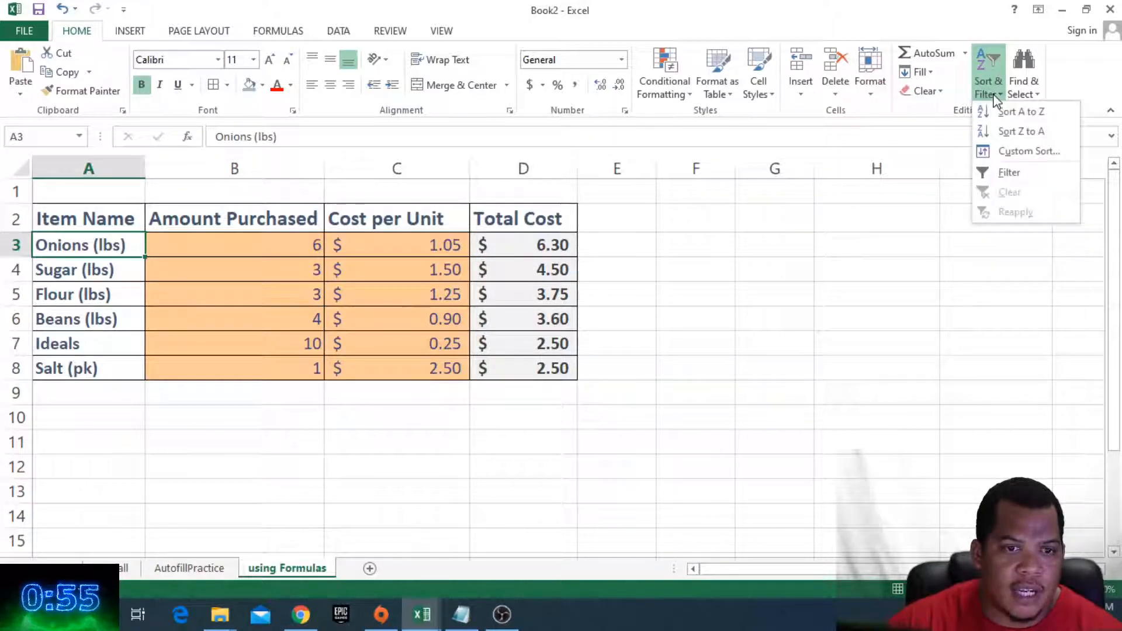
{"action": "left_click", "coordinate": [1016, 153]}
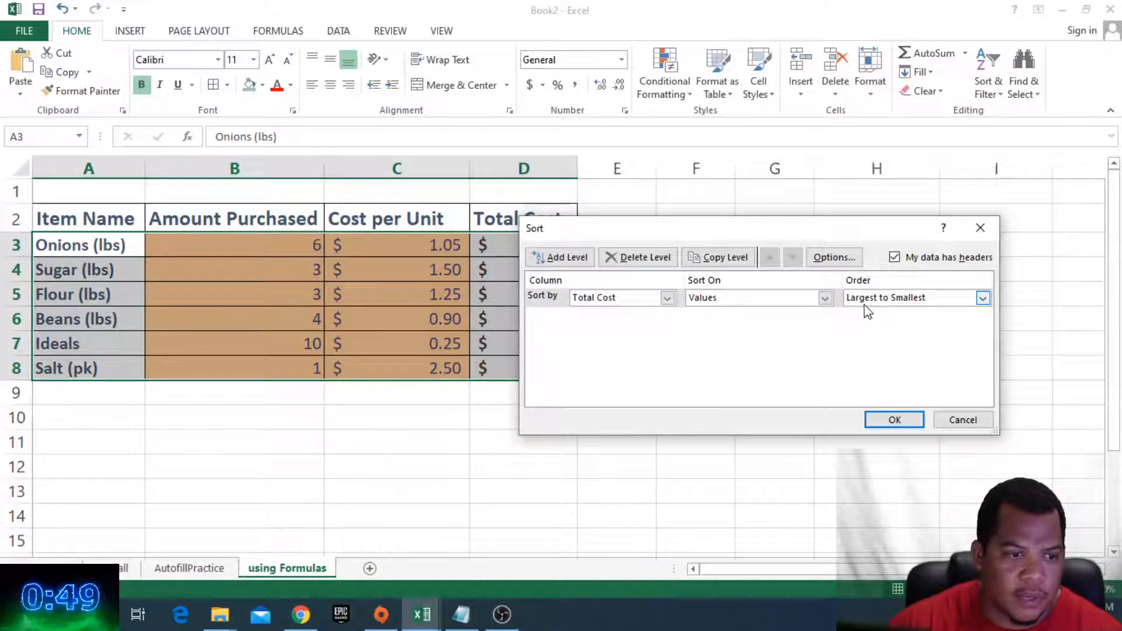
{"action": "left_click", "coordinate": [572, 258]}
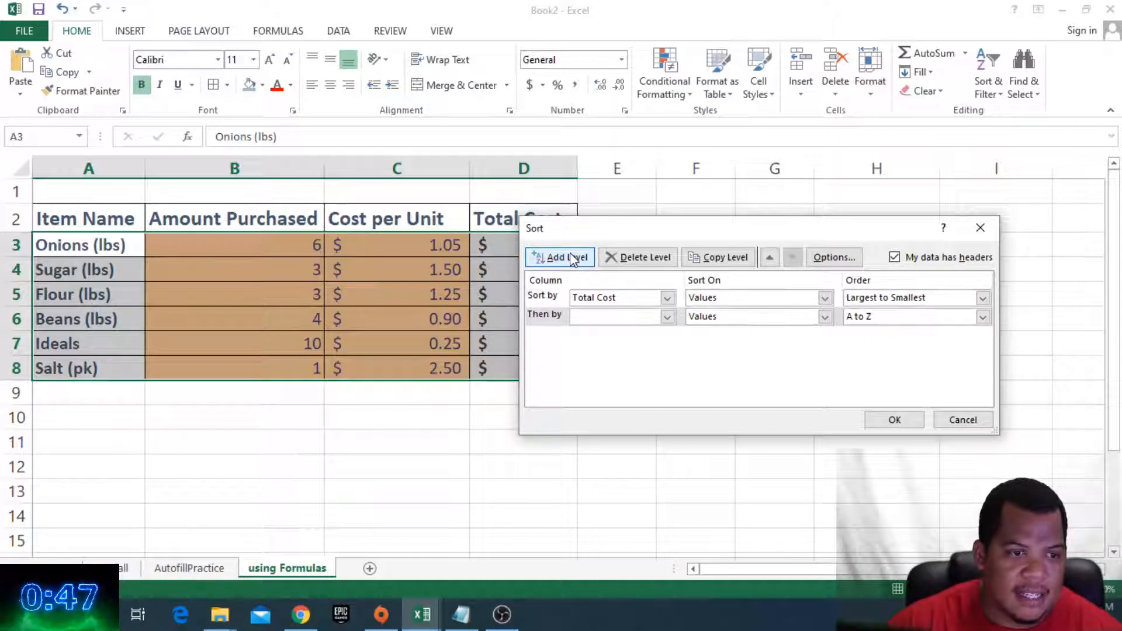
{"action": "left_click", "coordinate": [666, 317]}
{"action": "left_click", "coordinate": [616, 353]}
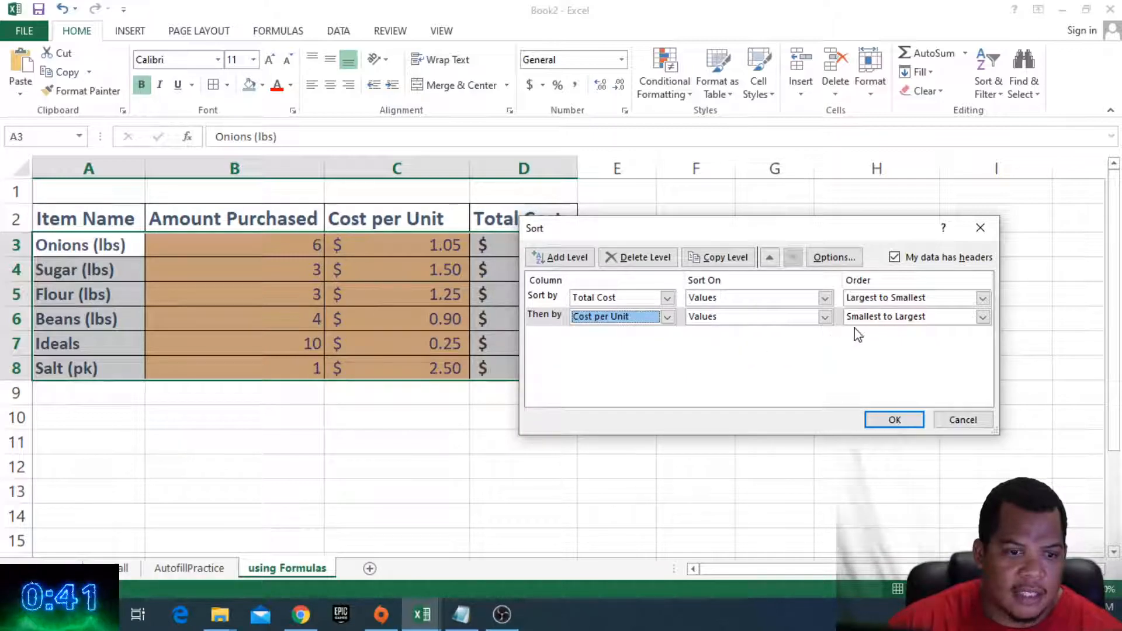
{"action": "left_click", "coordinate": [982, 316]}
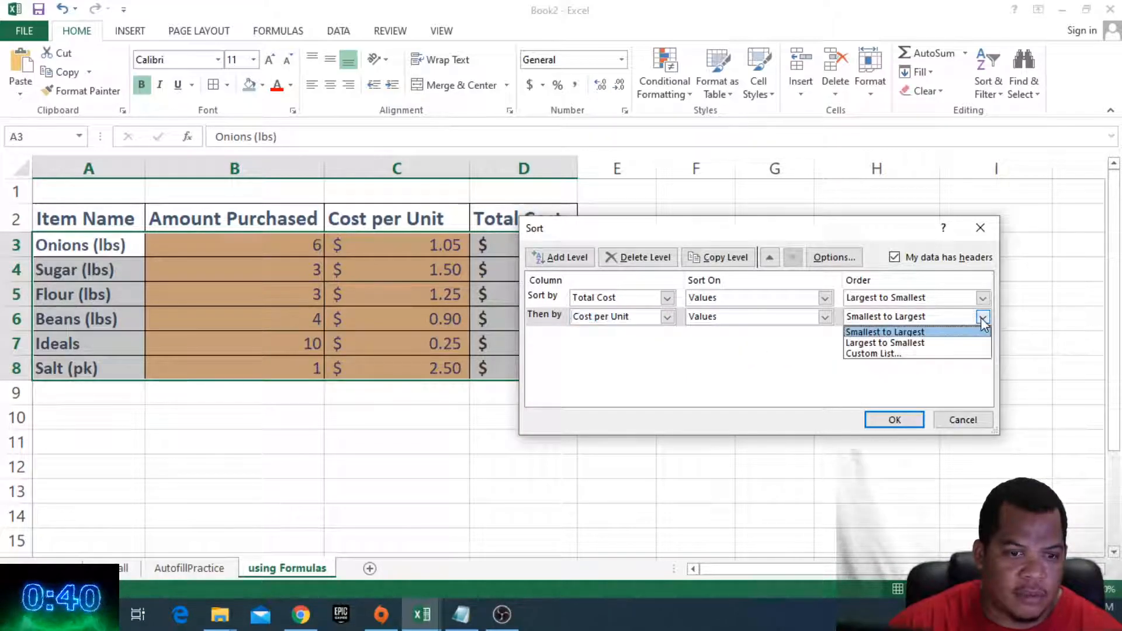
{"action": "left_click", "coordinate": [905, 344]}
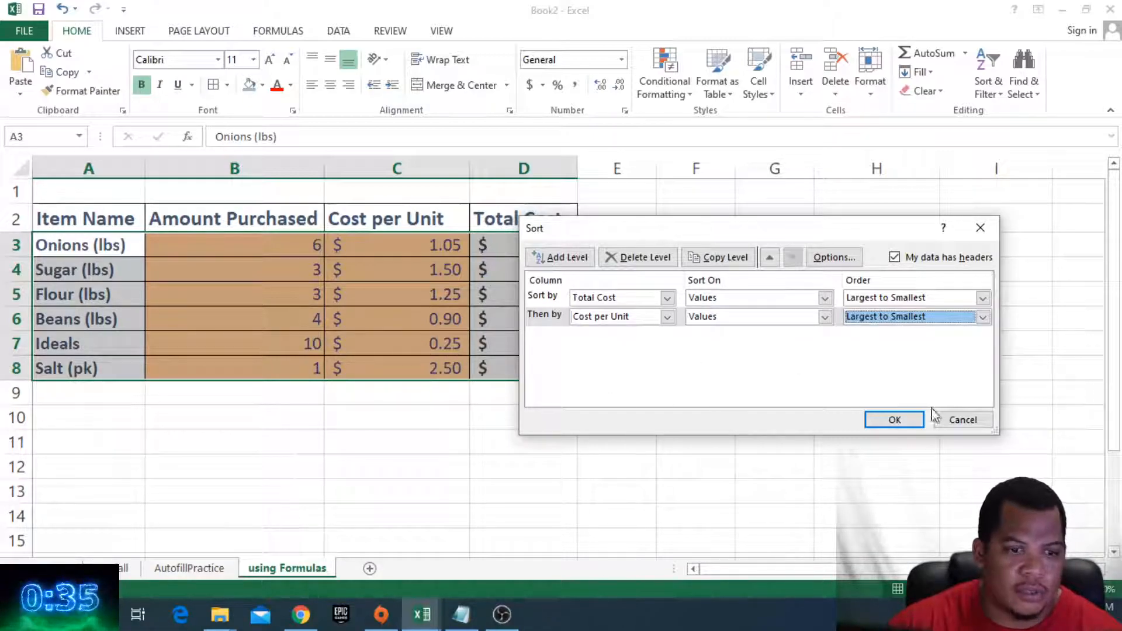
{"action": "left_click_drag", "start_coordinate": [791, 233], "coordinate": [857, 210]}
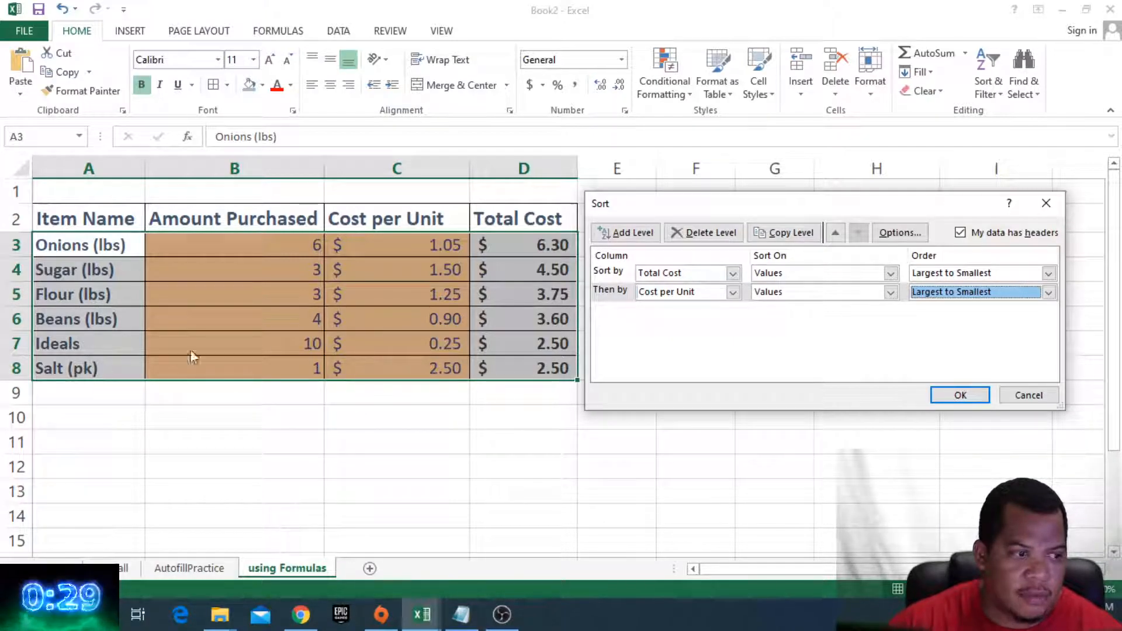
{"action": "left_click", "coordinate": [960, 395]}
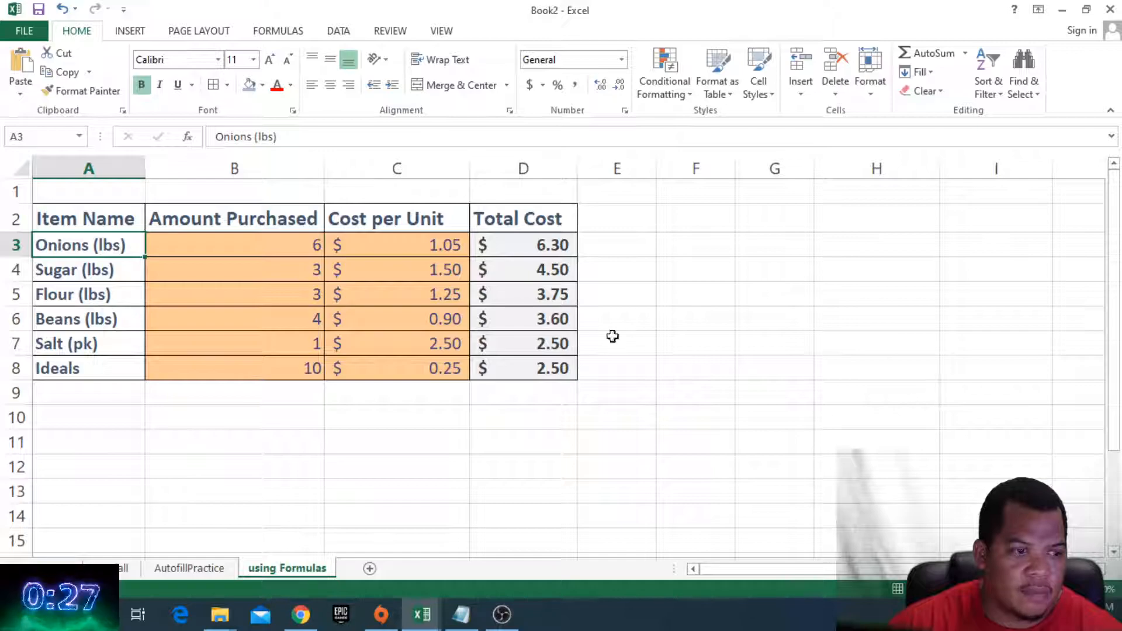